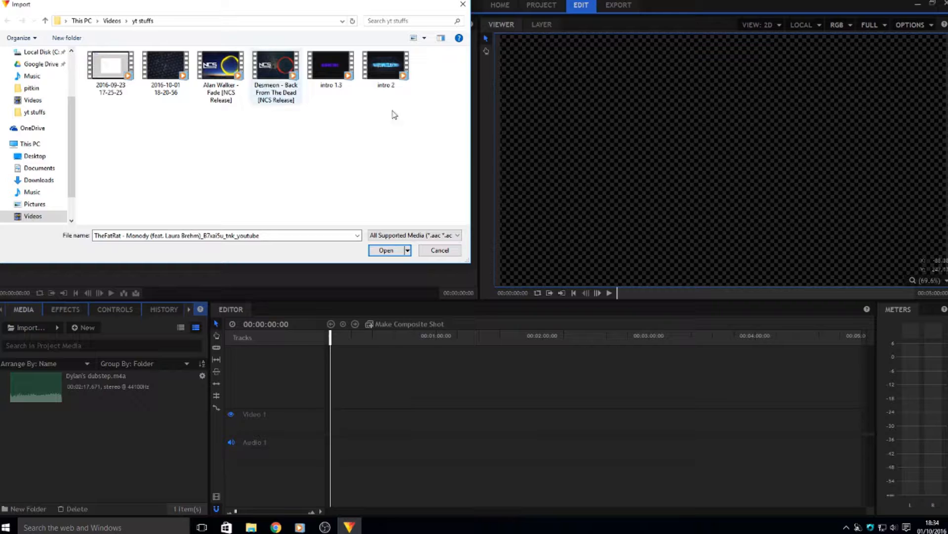
{"action": "left_click", "coordinate": [164, 83]}
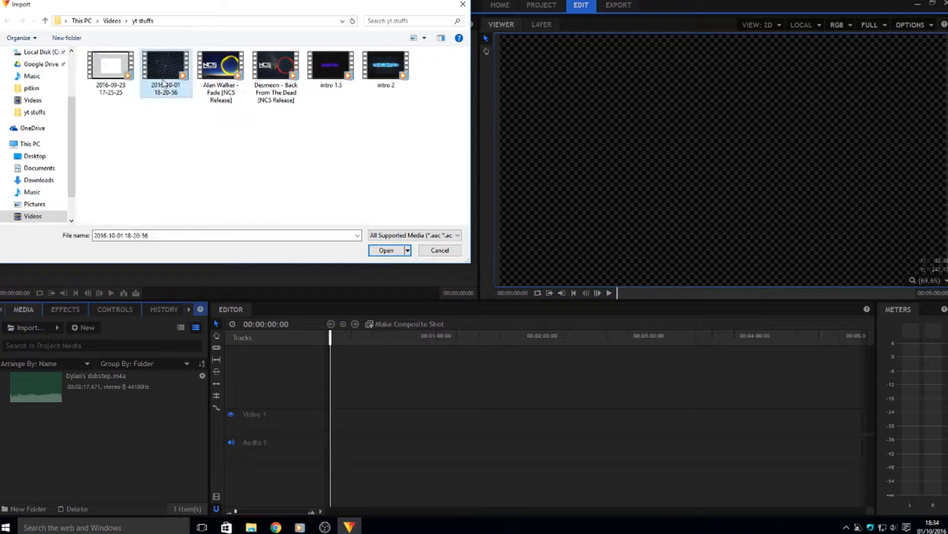
{"action": "left_click_drag", "start_coordinate": [164, 83], "coordinate": [182, 419]}
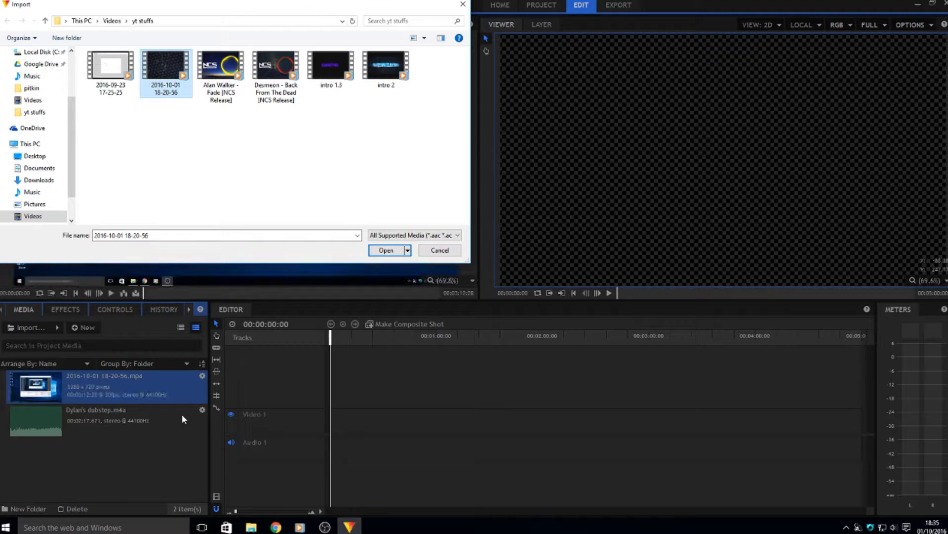
{"action": "left_click", "coordinate": [440, 250]}
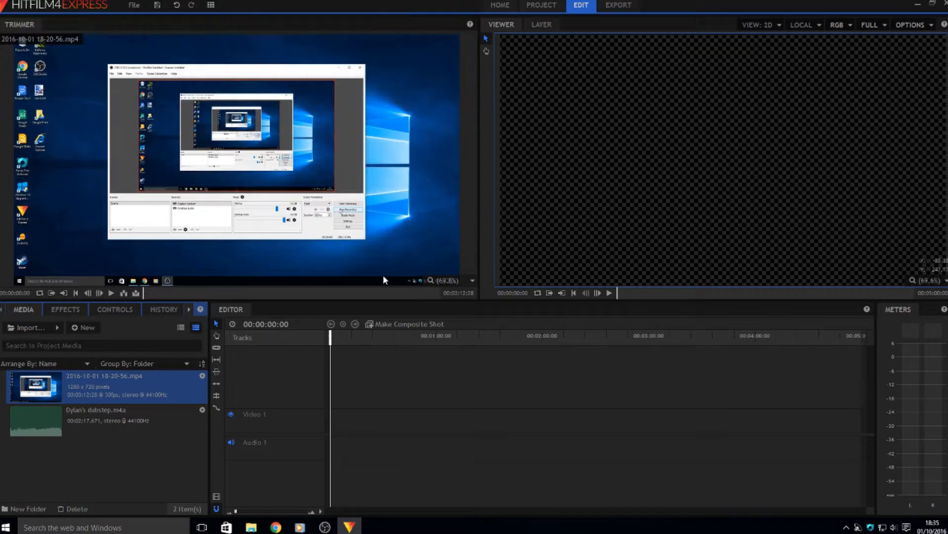
Skim and play the gameplay recording in the Trimmer to review its content
{"action": "left_click", "coordinate": [144, 294]}
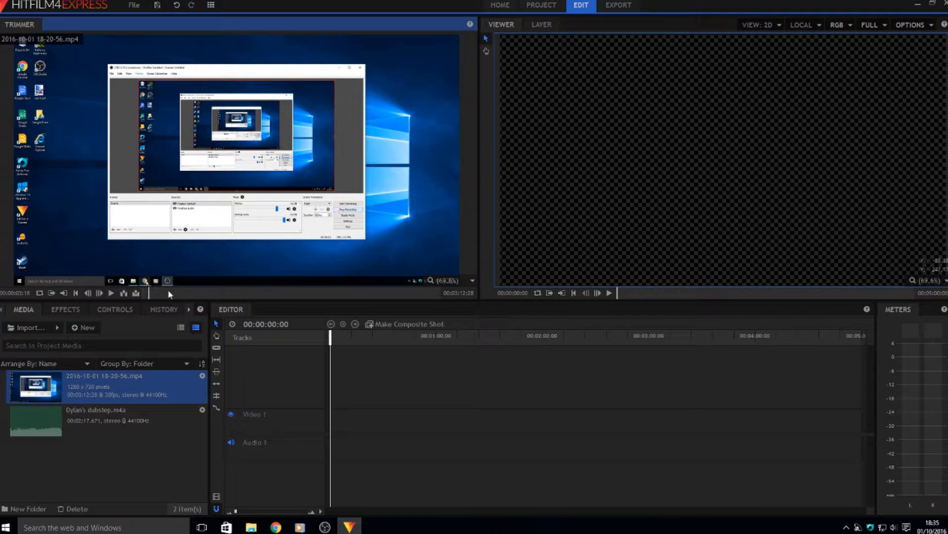
{"action": "left_click_drag", "start_coordinate": [170, 294], "coordinate": [297, 291]}
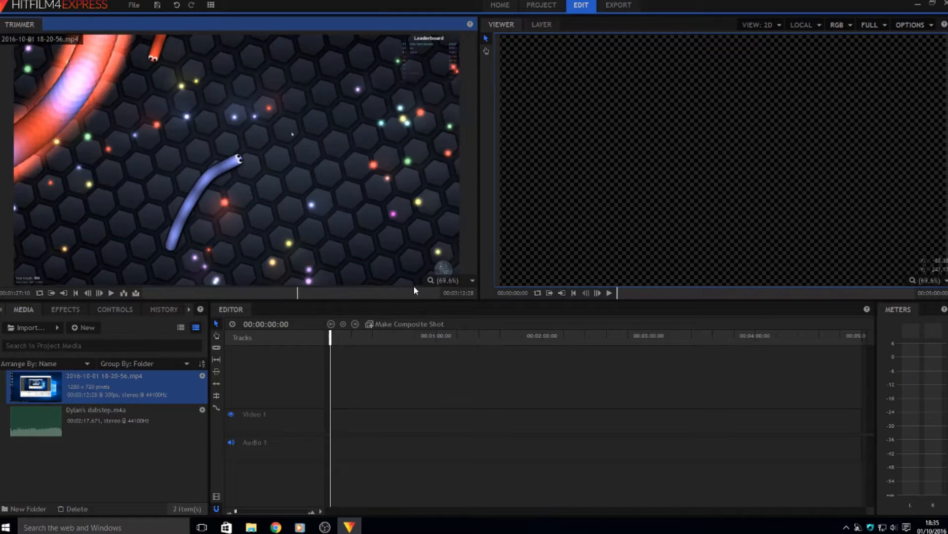
{"action": "left_click_drag", "start_coordinate": [414, 287], "coordinate": [118, 298]}
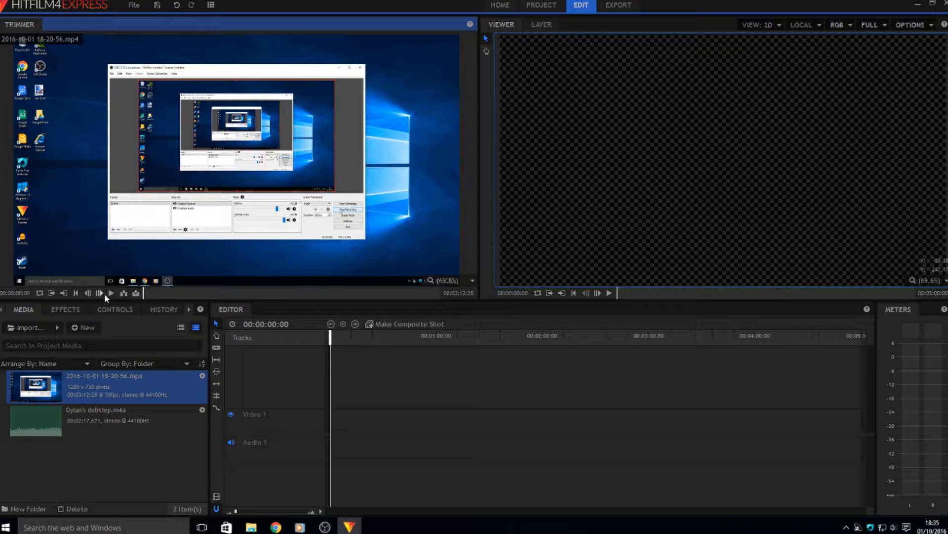
{"action": "left_click", "coordinate": [107, 292]}
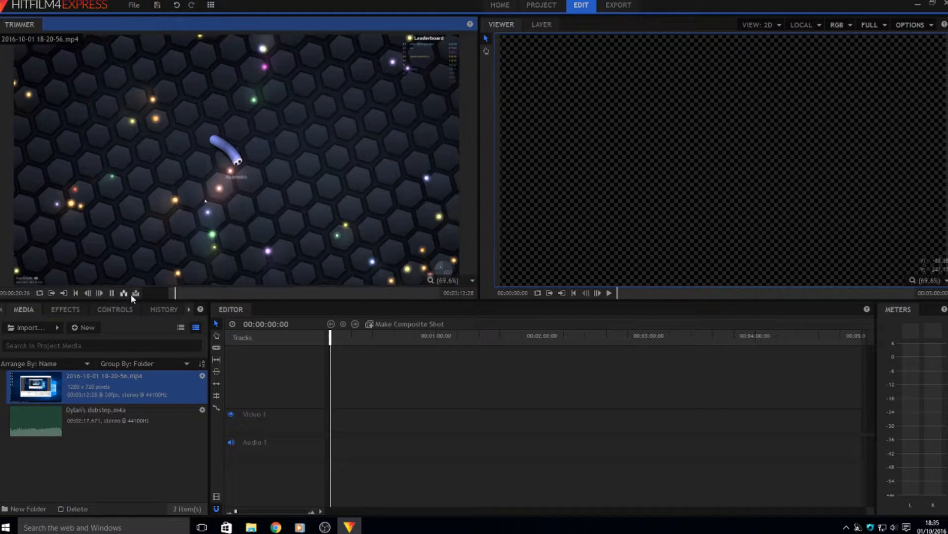
{"action": "left_click_drag", "start_coordinate": [172, 291], "coordinate": [167, 291]}
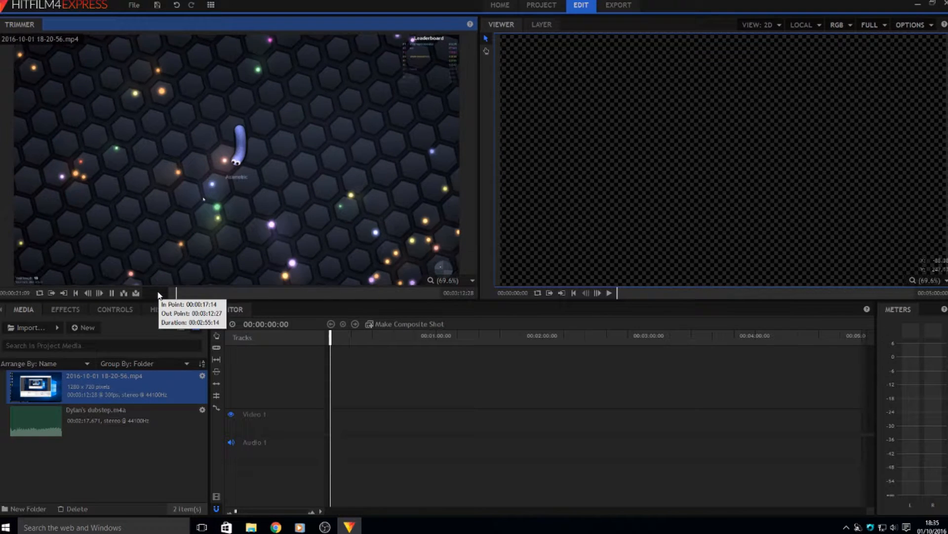
Set the gameplay clip's out point at 00:01:34:15 in the Trimmer
{"action": "left_click", "coordinate": [401, 292]}
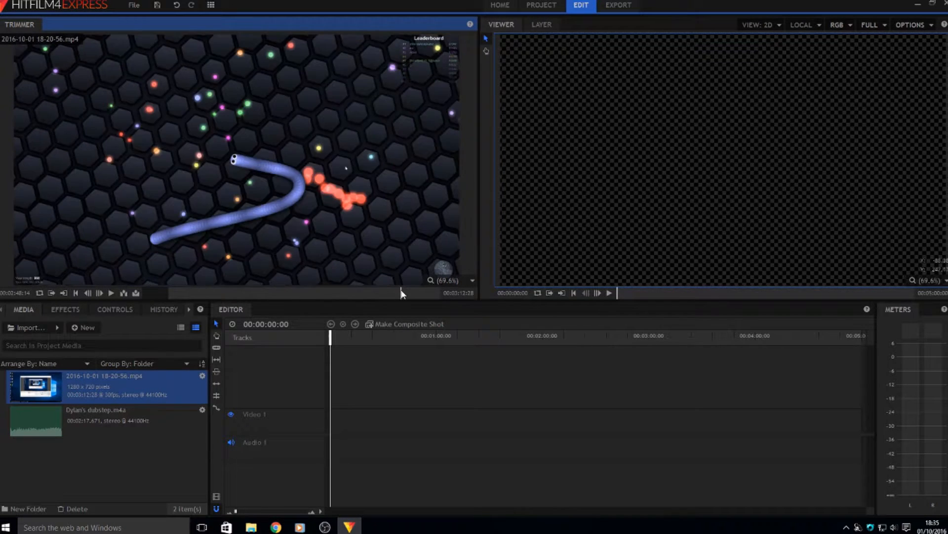
{"action": "left_click_drag", "start_coordinate": [401, 293], "coordinate": [370, 293]}
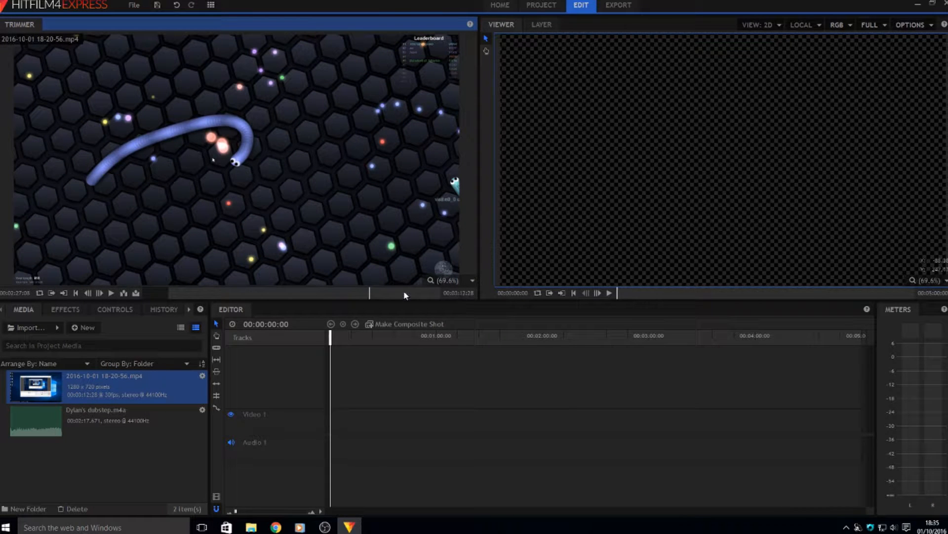
{"action": "left_click_drag", "start_coordinate": [358, 292], "coordinate": [341, 295]}
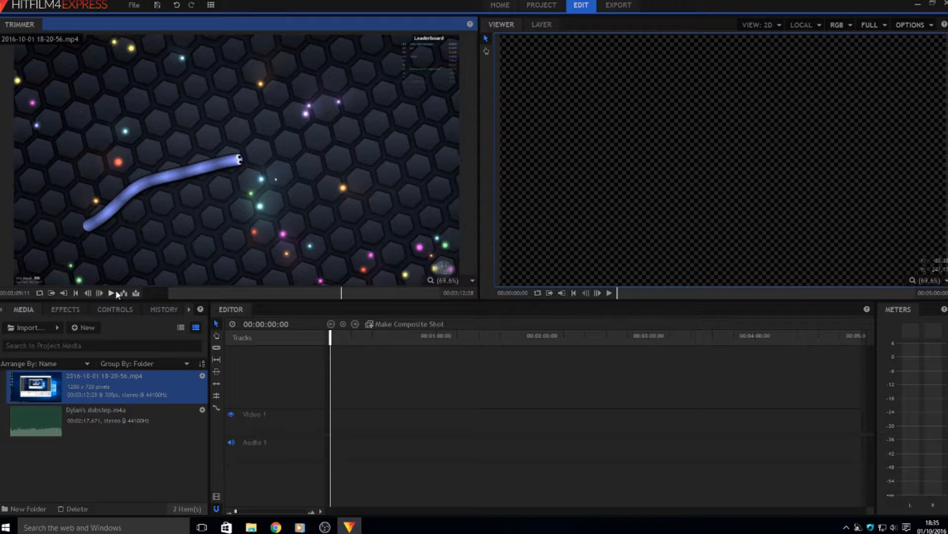
{"action": "left_click", "coordinate": [63, 294]}
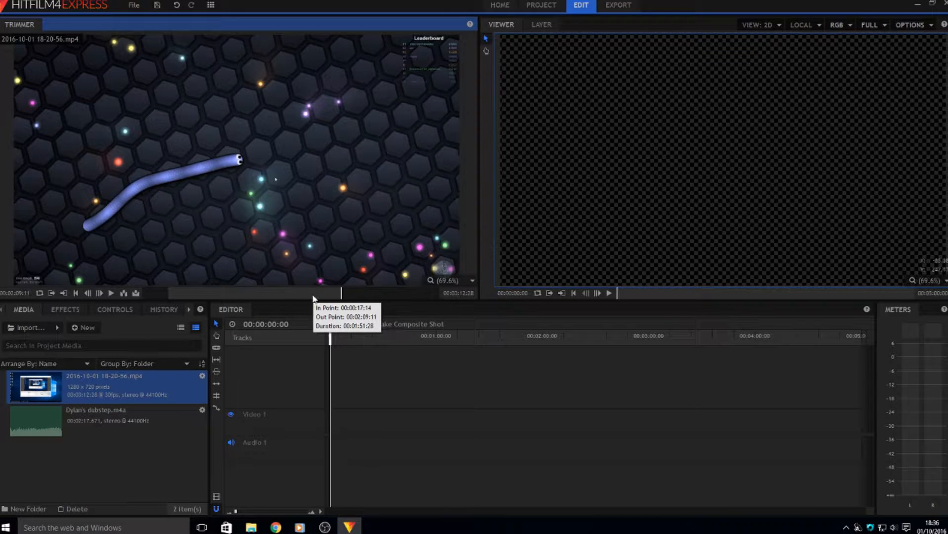
{"action": "left_click_drag", "start_coordinate": [341, 297], "coordinate": [287, 296]}
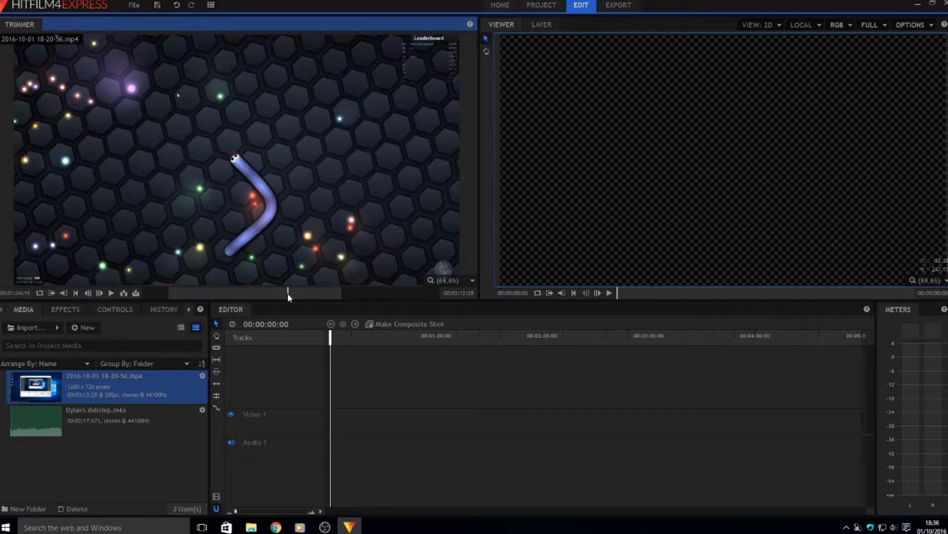
{"action": "left_click", "coordinate": [64, 293]}
{"action": "mouse_move", "coordinate": [282, 294]}
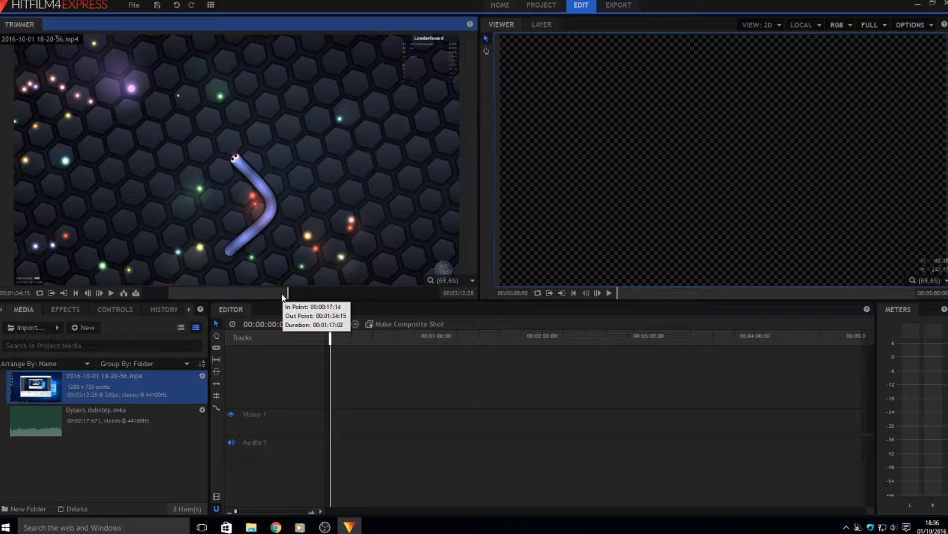
Insert the trimmed gameplay clip into the timeline and unlink its audio from the video
{"action": "left_click", "coordinate": [124, 295]}
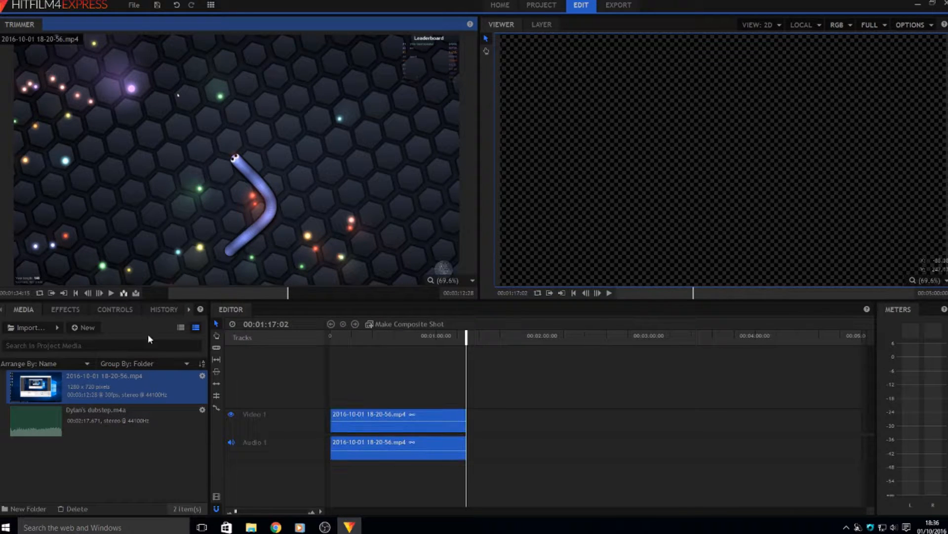
{"action": "left_click_drag", "start_coordinate": [466, 336], "coordinate": [293, 342]}
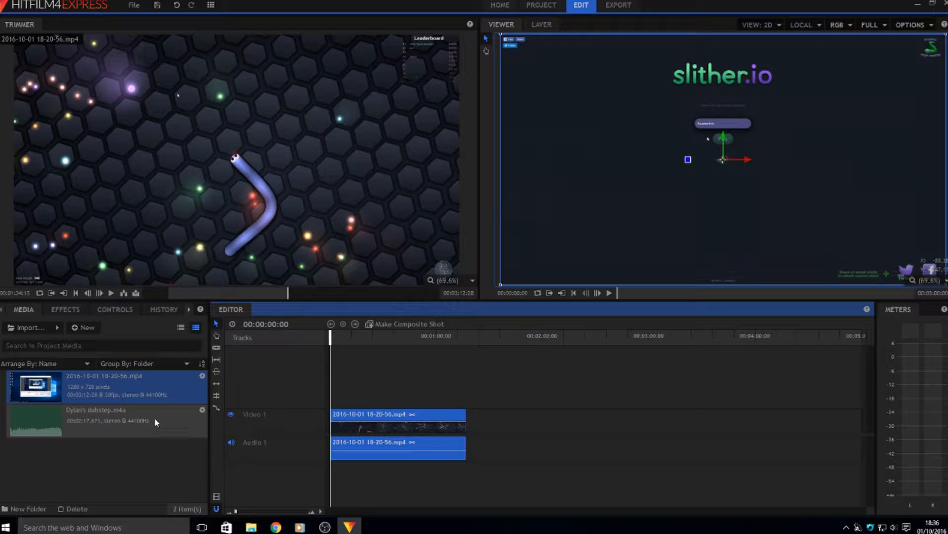
{"action": "right_click", "coordinate": [428, 449]}
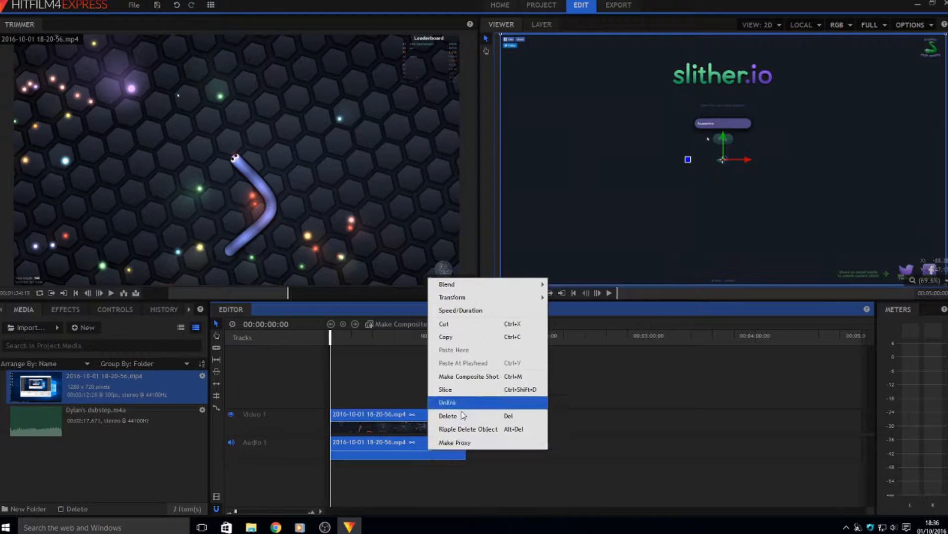
{"action": "left_click", "coordinate": [470, 399]}
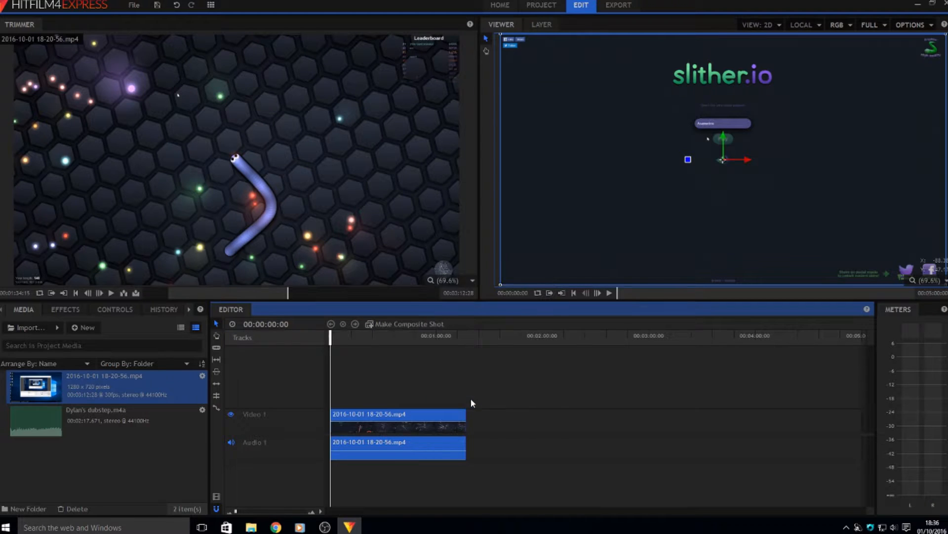
Delete the gameplay clip's original audio from Audio 1
{"action": "left_click", "coordinate": [436, 430]}
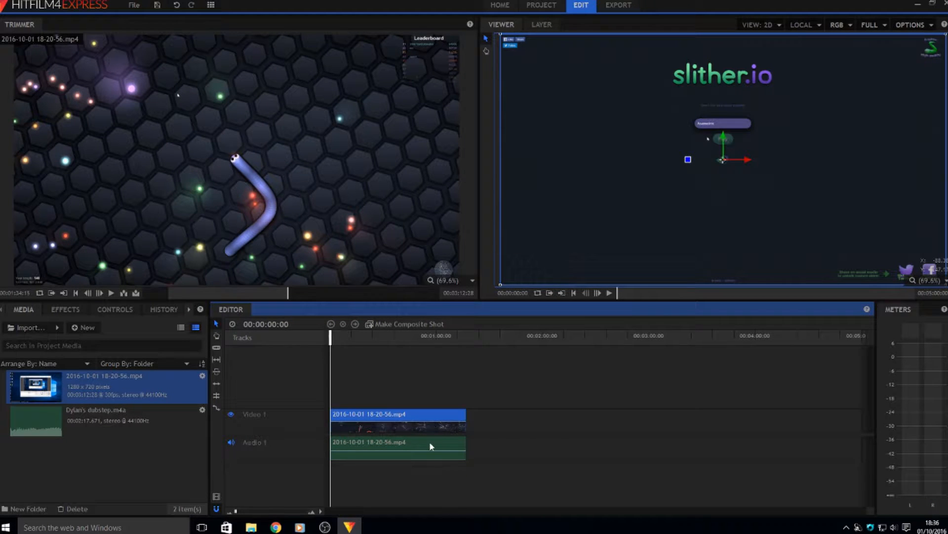
{"action": "left_click", "coordinate": [429, 445]}
{"action": "left_click", "coordinate": [426, 425]}
{"action": "left_click", "coordinate": [430, 445]}
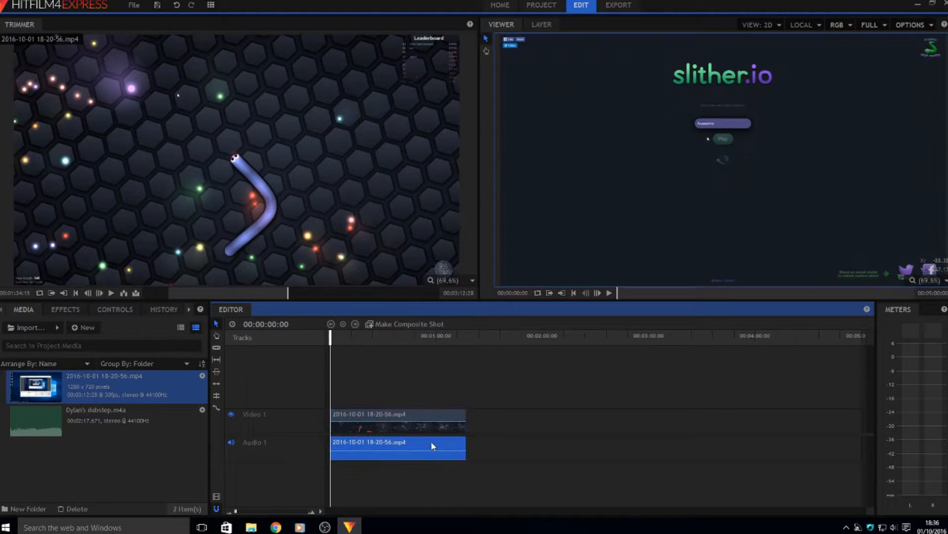
{"action": "right_click", "coordinate": [431, 446]}
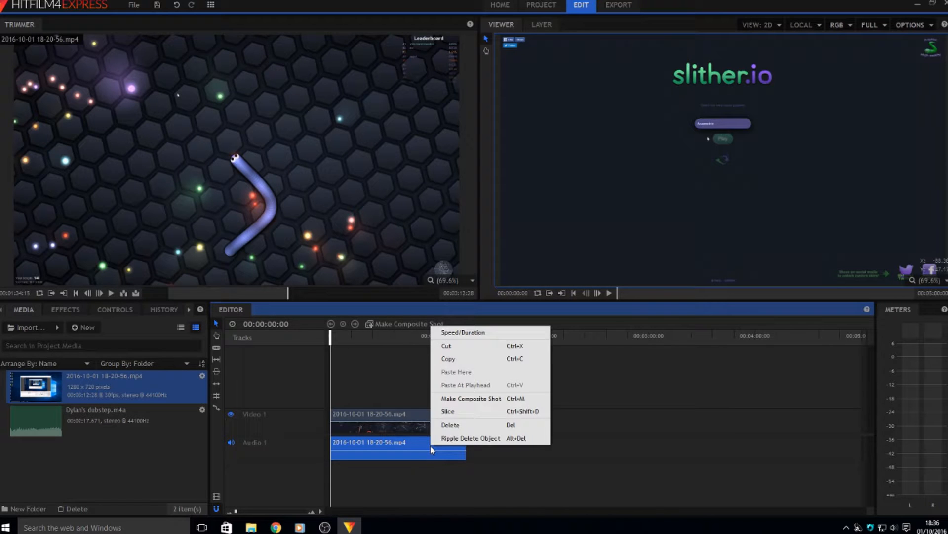
{"action": "left_click", "coordinate": [469, 428]}
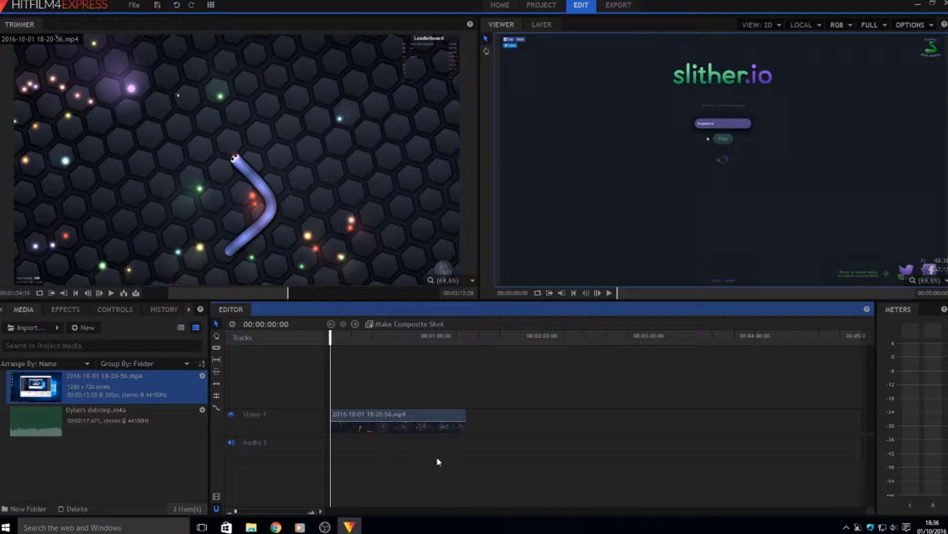
Preview Dylan's dubstep.m4a in the Trimmer after removing a first timeline placement
{"action": "left_click_drag", "start_coordinate": [114, 429], "coordinate": [330, 445]}
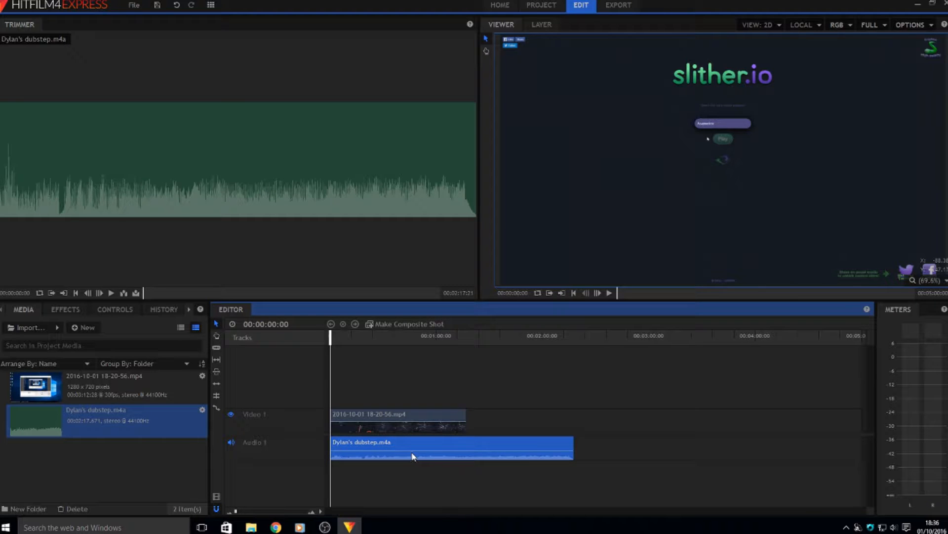
{"action": "key", "text": "Delete"}
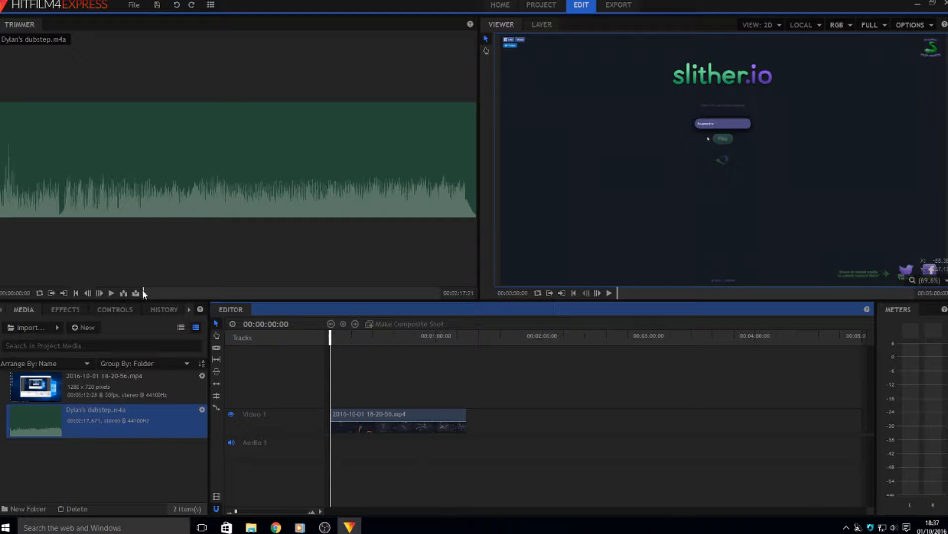
{"action": "left_click", "coordinate": [159, 292]}
{"action": "left_click_drag", "start_coordinate": [198, 292], "coordinate": [442, 294]}
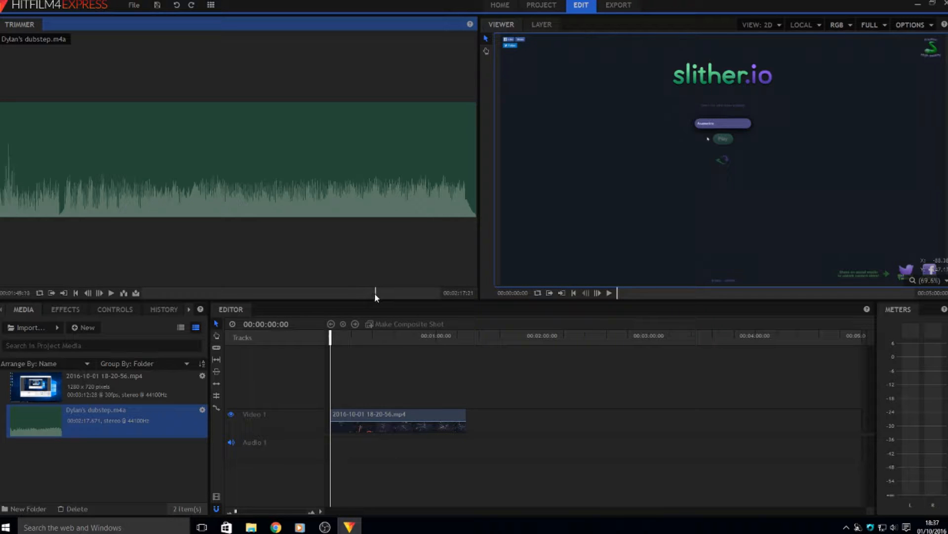
{"action": "left_click_drag", "start_coordinate": [375, 294], "coordinate": [143, 295]}
{"action": "left_click_drag", "start_coordinate": [273, 295], "coordinate": [275, 294]}
{"action": "left_click", "coordinate": [111, 293]}
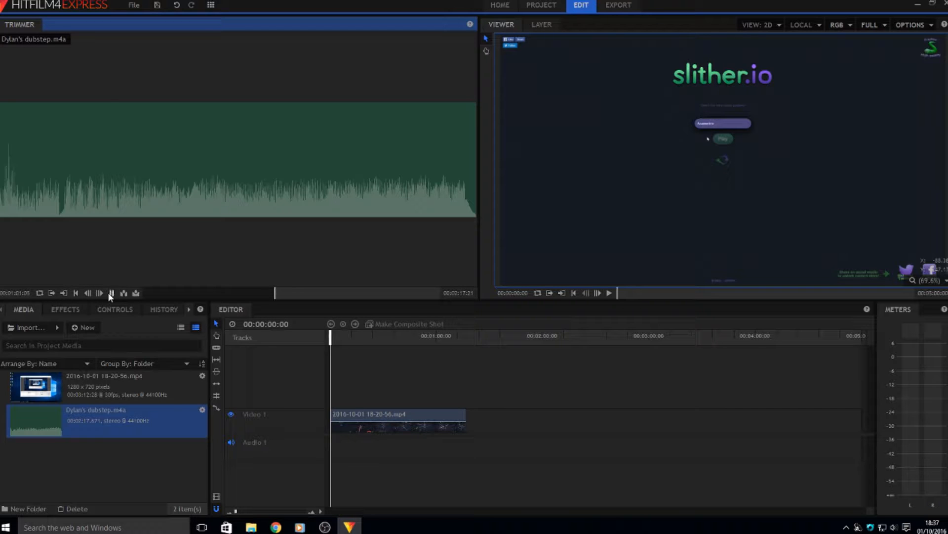
{"action": "left_click", "coordinate": [111, 293]}
Insert the dubstep at the timeline start and move the gameplay clip back to 00:00
{"action": "left_click", "coordinate": [123, 292]}
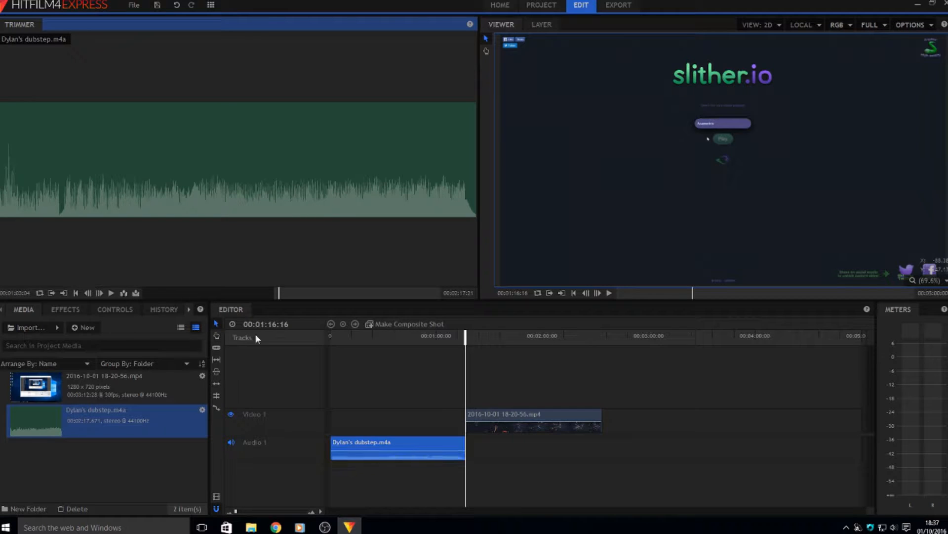
{"action": "left_click", "coordinate": [384, 372]}
{"action": "left_click_drag", "start_coordinate": [511, 422], "coordinate": [351, 461]}
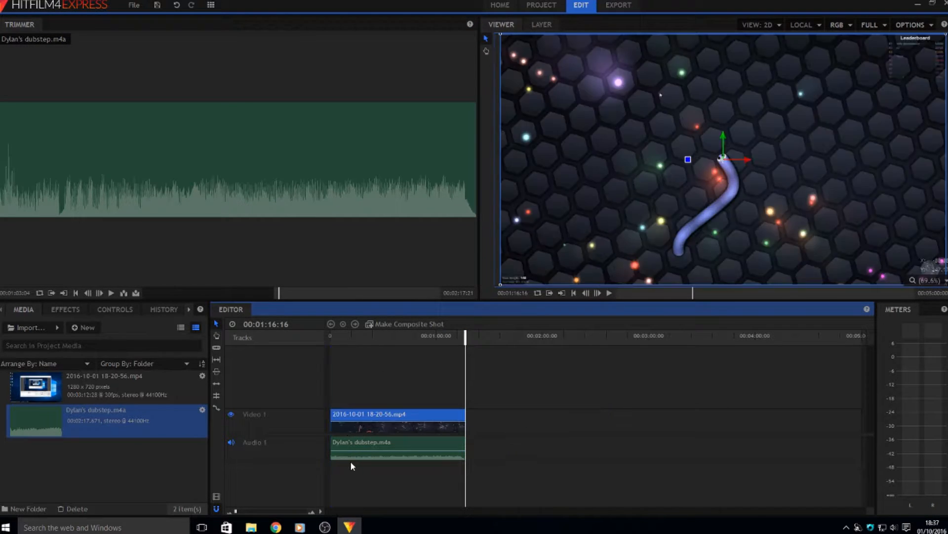
Preview the edit and drag the dubstep clip's volume line all the way down
{"action": "left_click_drag", "start_coordinate": [465, 335], "coordinate": [280, 366]}
{"action": "key", "text": "space"}
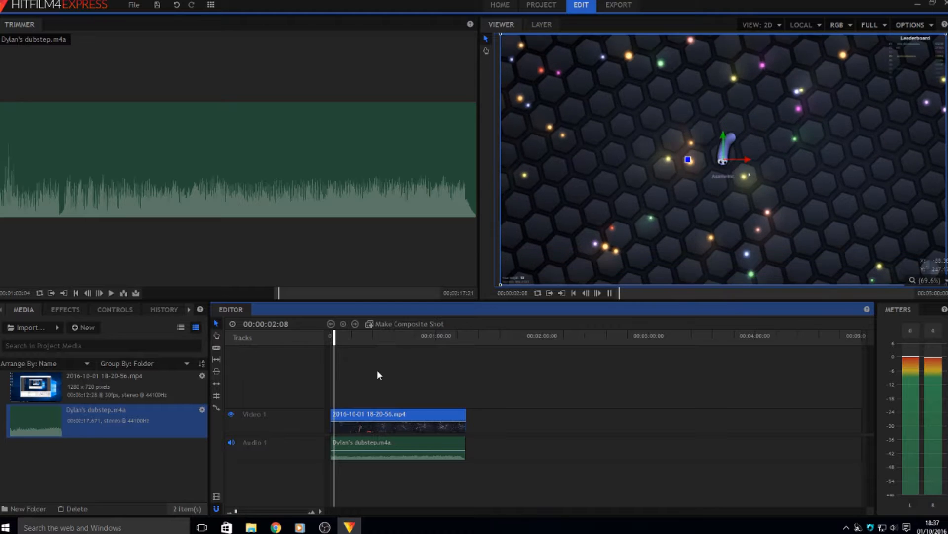
{"action": "key", "text": "space"}
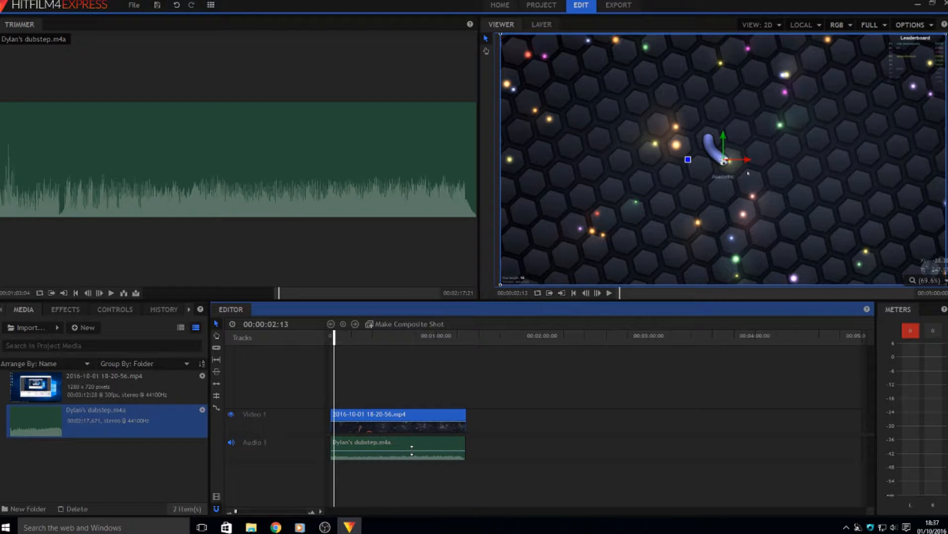
{"action": "left_click", "coordinate": [411, 450]}
{"action": "left_click_drag", "start_coordinate": [412, 450], "coordinate": [412, 458]}
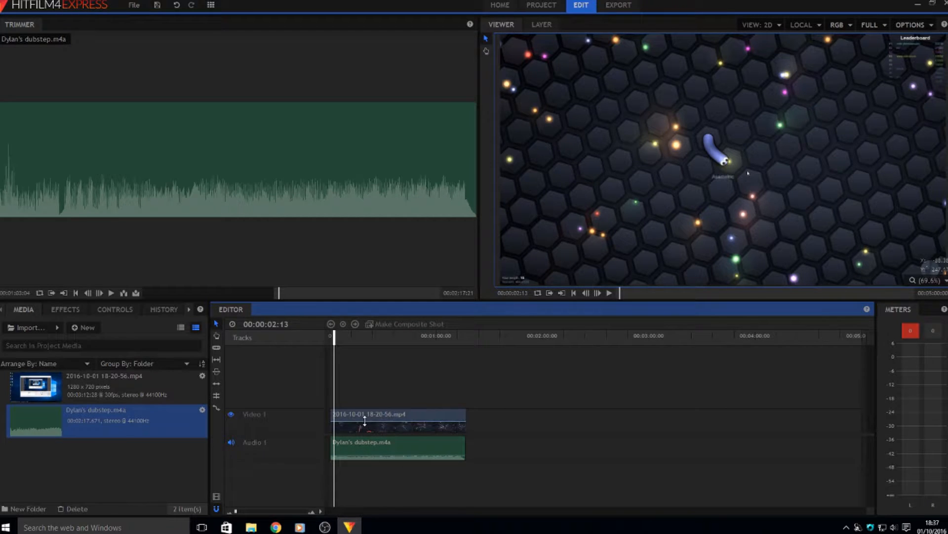
{"action": "left_click_drag", "start_coordinate": [364, 421], "coordinate": [364, 399]}
{"action": "key", "text": "space"}
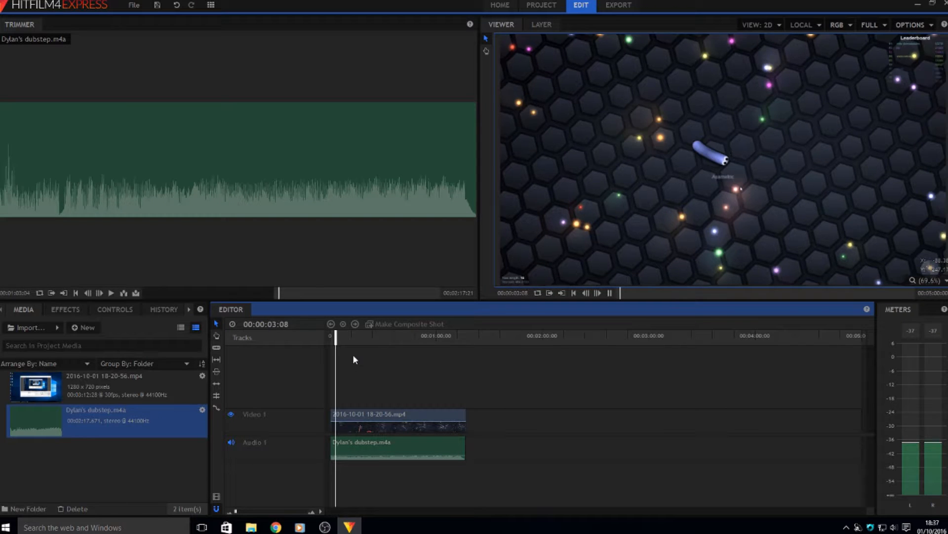
{"action": "key", "text": "space"}
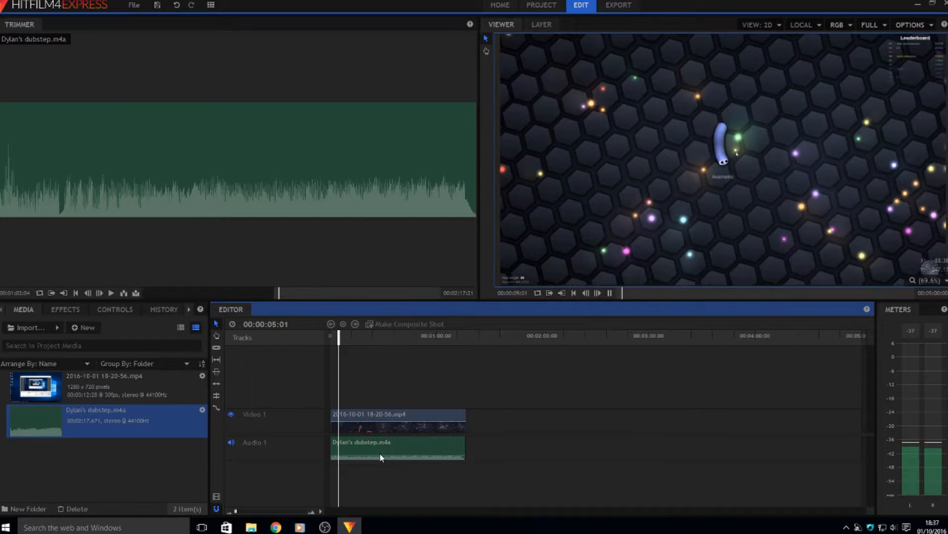
Raise the dubstep volume to a moderate level and play back to check it
{"action": "left_click", "coordinate": [380, 453]}
{"action": "left_click_drag", "start_coordinate": [380, 455], "coordinate": [379, 451]}
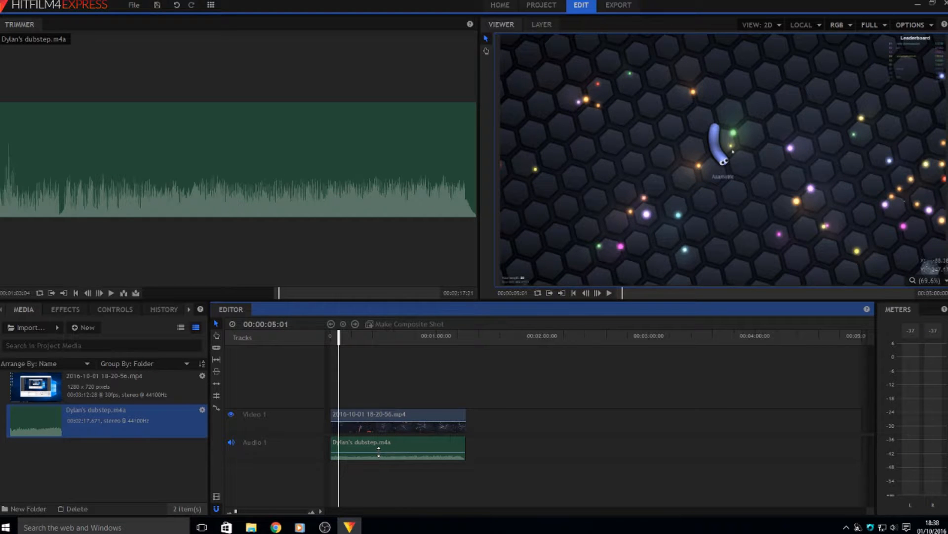
{"action": "key", "text": "space"}
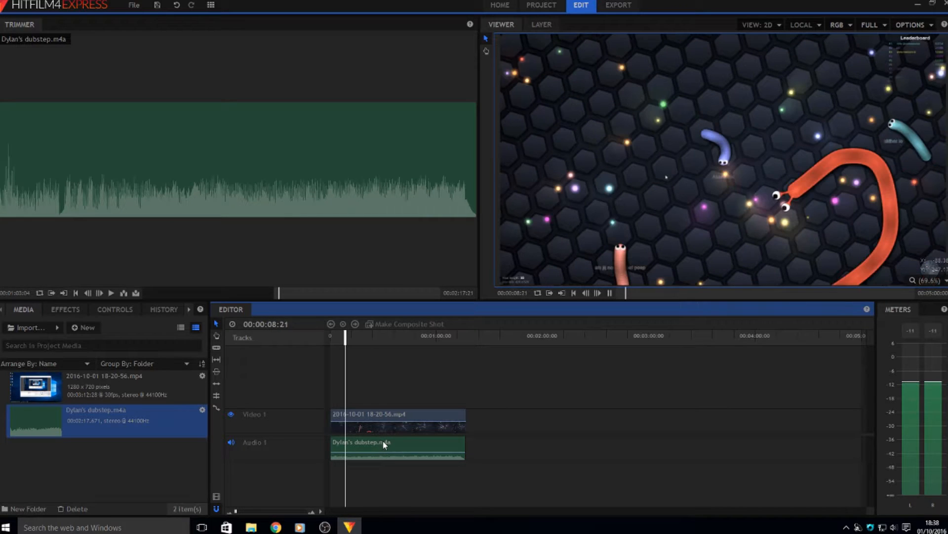
{"action": "key", "text": "space"}
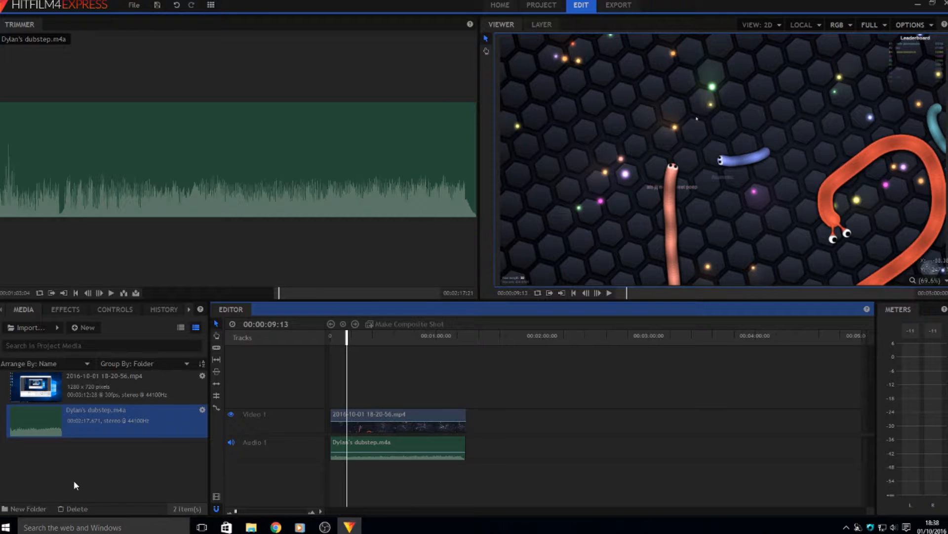
Create a 'footage' media folder and move the gameplay video into it
{"action": "left_click", "coordinate": [22, 506]}
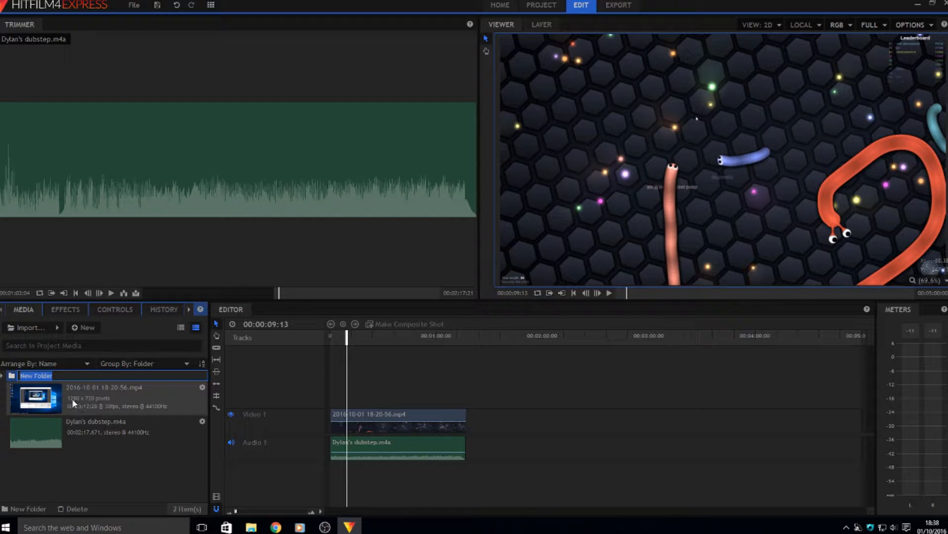
{"action": "type", "text": "footage"}
{"action": "key", "text": "Return"}
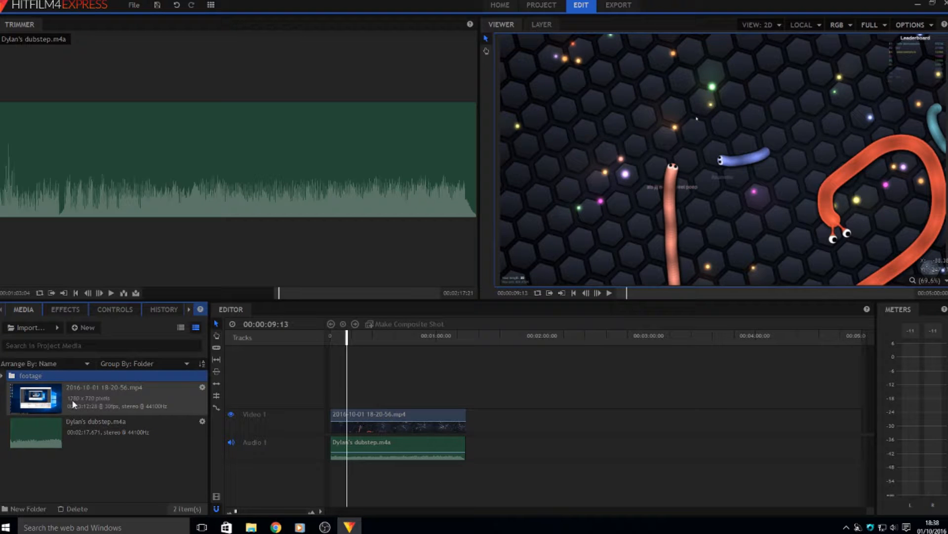
{"action": "left_click_drag", "start_coordinate": [72, 399], "coordinate": [73, 378]}
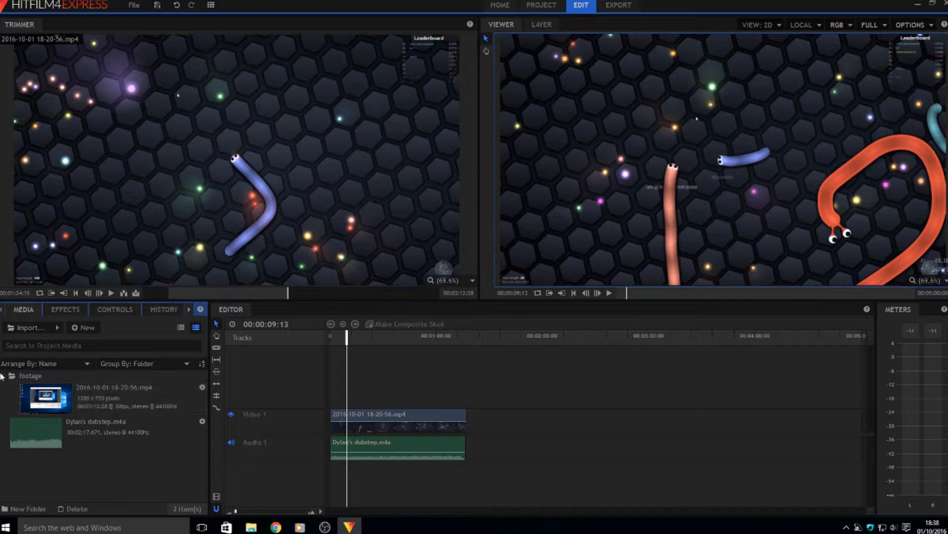
{"action": "left_click", "coordinate": [2, 375]}
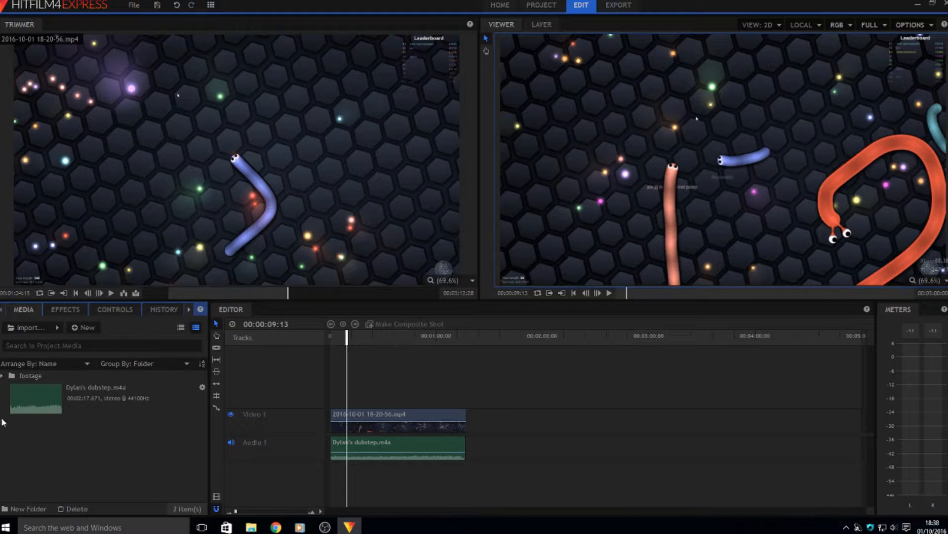
Create a 'music' media folder and move Dylan's dubstep.m4a into it
{"action": "left_click", "coordinate": [28, 508]}
{"action": "type", "text": "mus"}
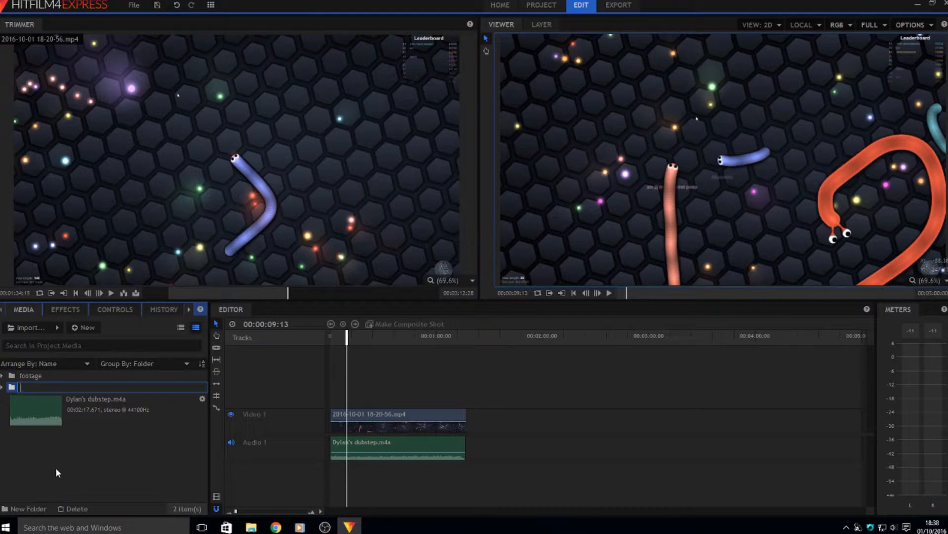
{"action": "type", "text": "ic"}
{"action": "key", "text": "Return"}
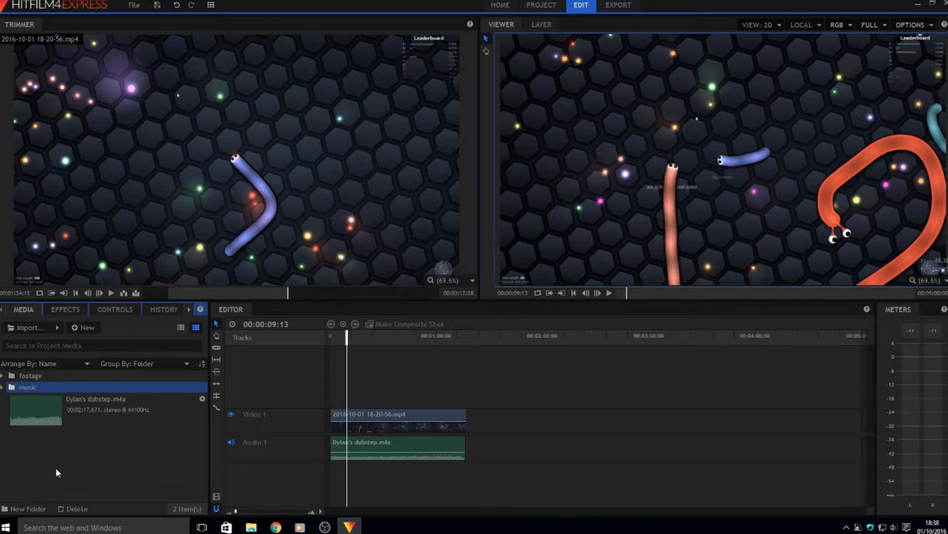
{"action": "left_click", "coordinate": [46, 423]}
{"action": "left_click_drag", "start_coordinate": [56, 408], "coordinate": [60, 387]}
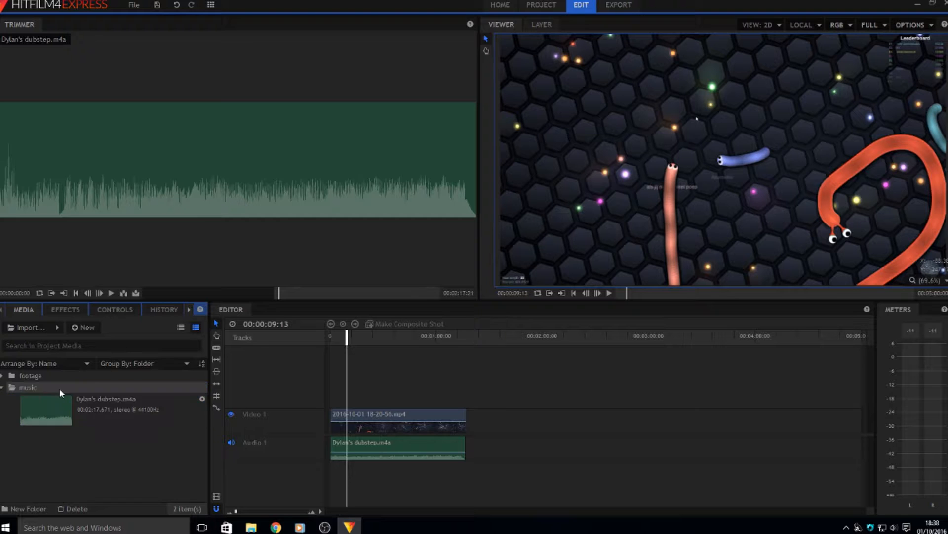
{"action": "left_click", "coordinate": [2, 387]}
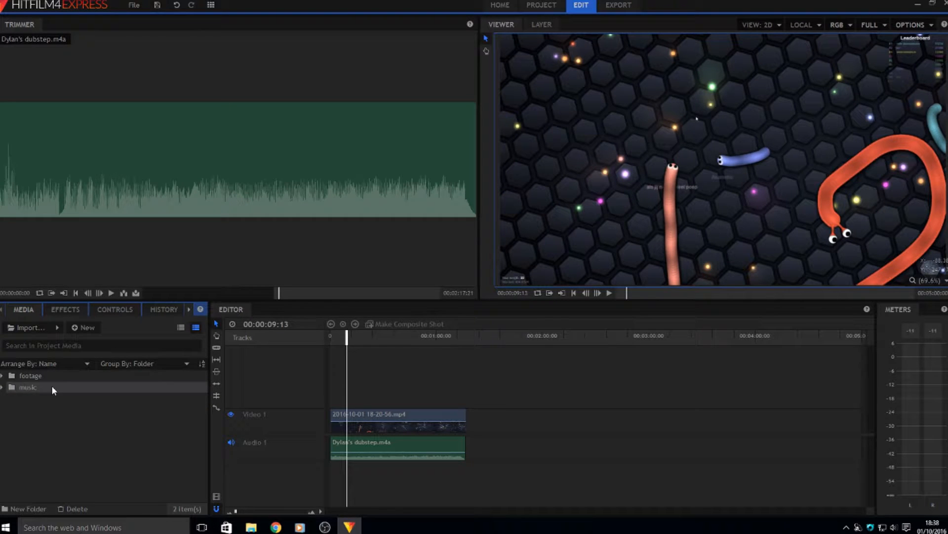
Expand the footage folder, select the music folder, and show the Effects list
{"action": "left_click", "coordinate": [16, 375]}
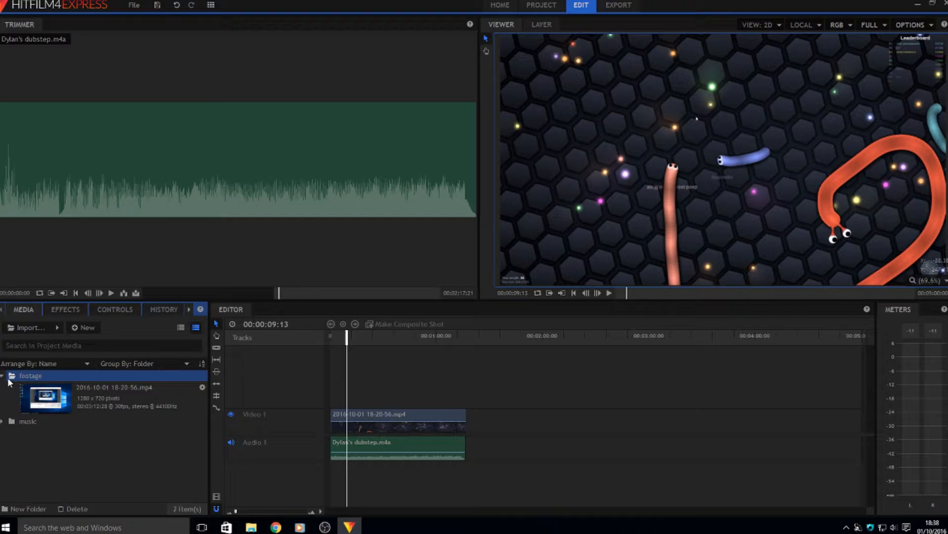
{"action": "left_click", "coordinate": [29, 388]}
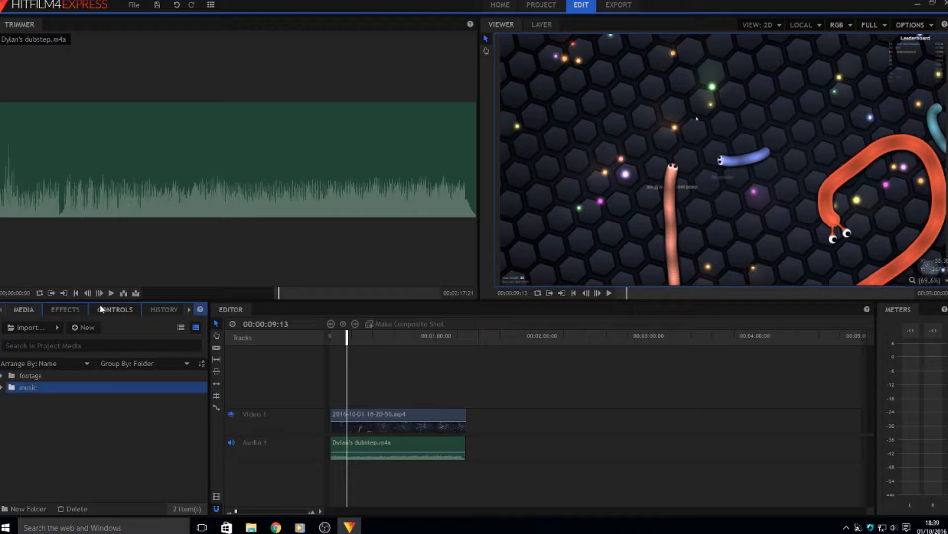
{"action": "left_click", "coordinate": [78, 308]}
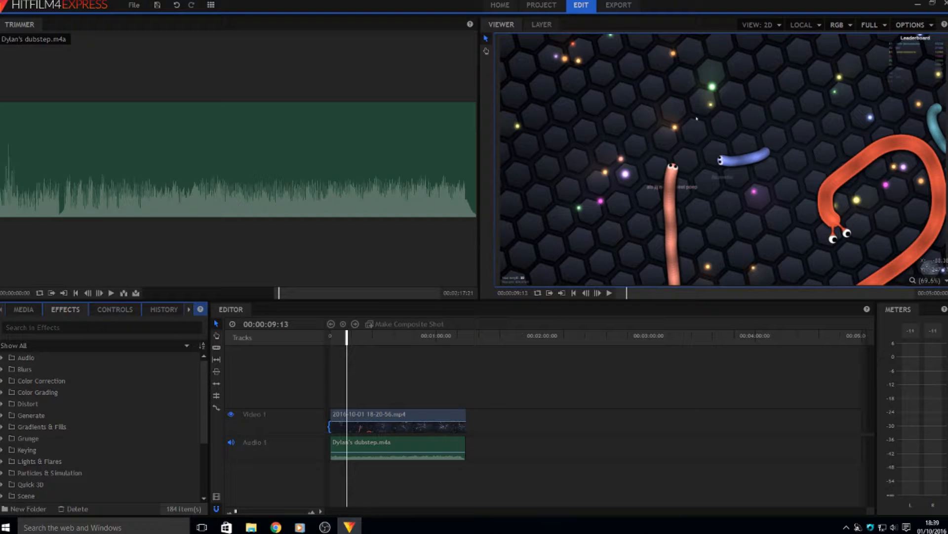
Cycle through the Controls, History, Text, Media and Effects panels
{"action": "left_click", "coordinate": [115, 309]}
{"action": "left_click", "coordinate": [164, 309]}
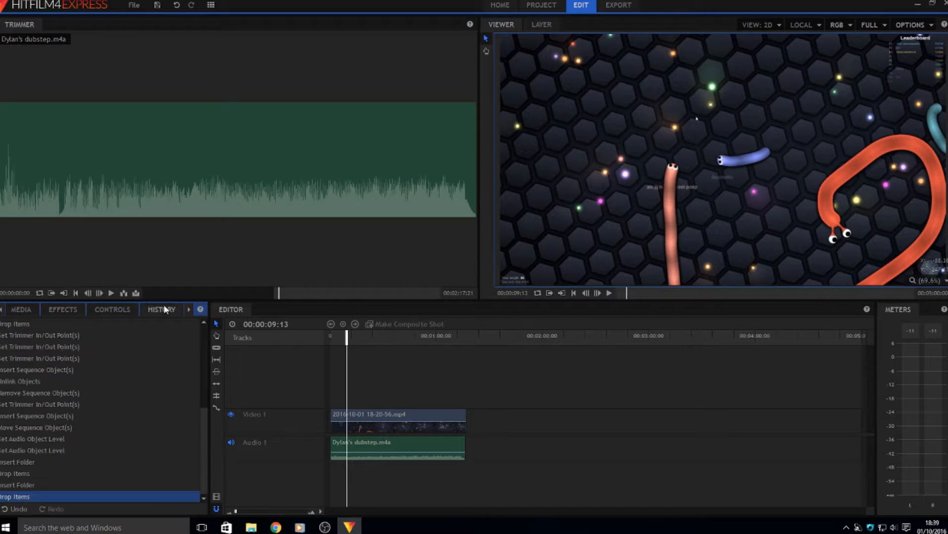
{"action": "left_click", "coordinate": [189, 309]}
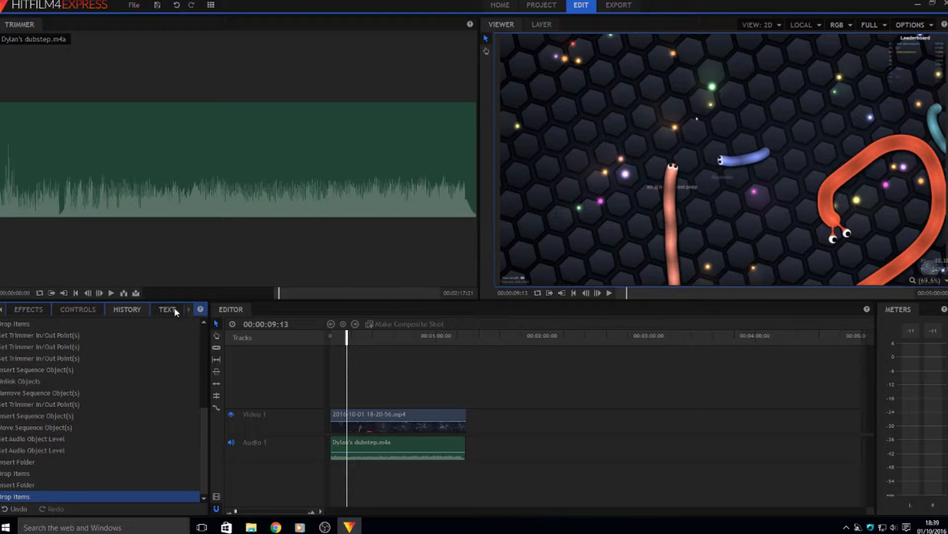
{"action": "left_click", "coordinate": [173, 308]}
{"action": "left_click", "coordinate": [3, 310]}
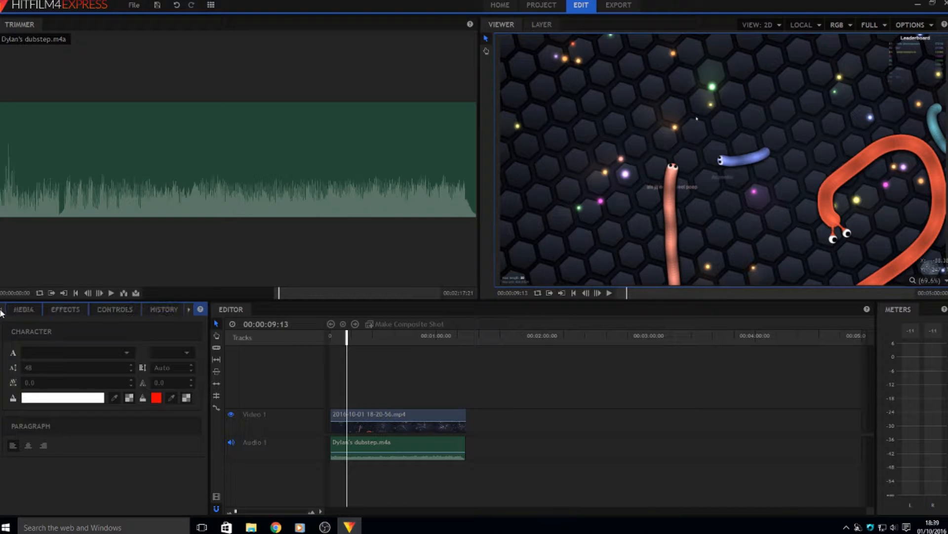
{"action": "left_click", "coordinate": [22, 309]}
{"action": "left_click", "coordinate": [75, 308]}
{"action": "left_click", "coordinate": [111, 309]}
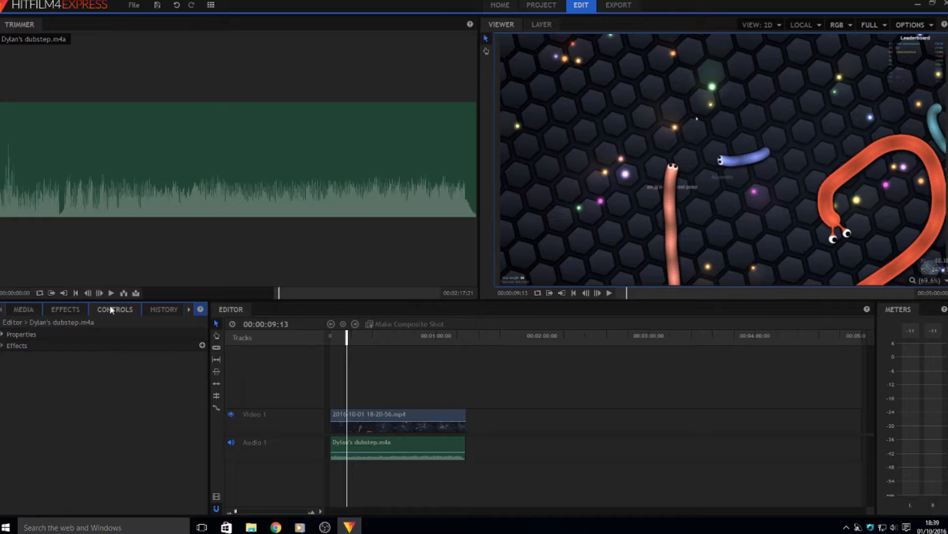
{"action": "left_click", "coordinate": [156, 308]}
{"action": "left_click", "coordinate": [189, 309]}
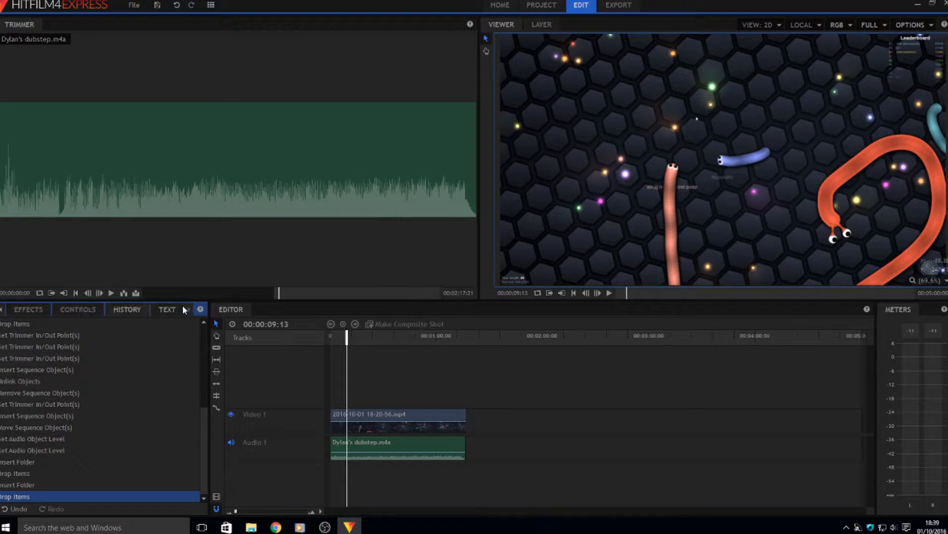
{"action": "left_click", "coordinate": [167, 309]}
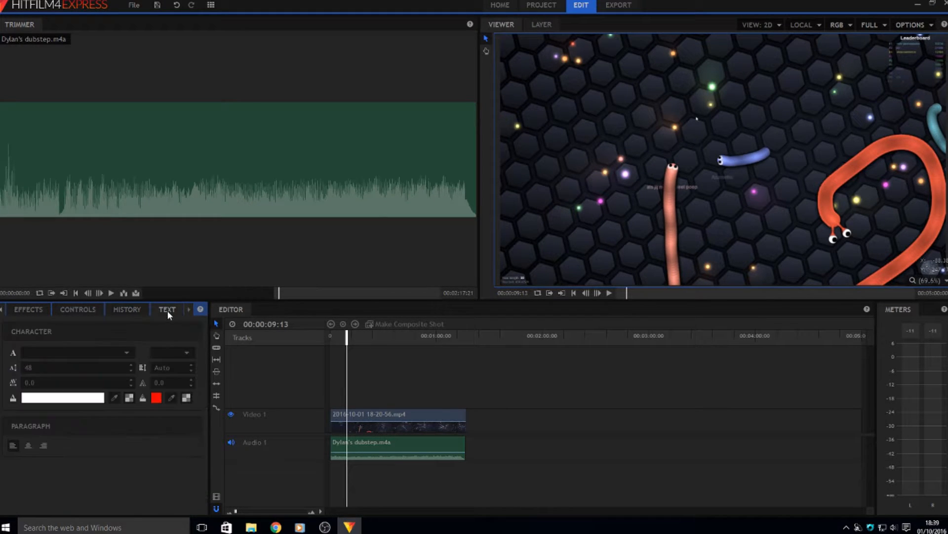
{"action": "left_click", "coordinate": [128, 313]}
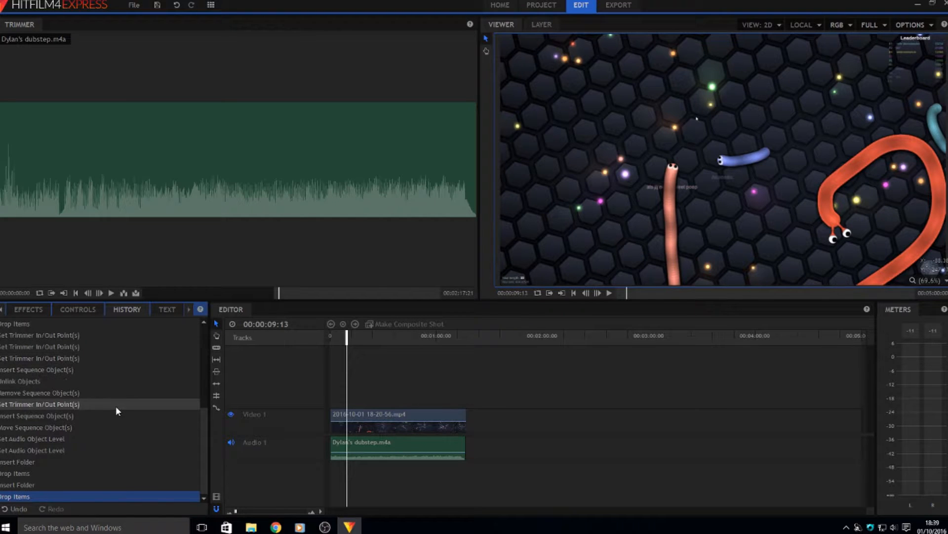
Show the dubstep clip's properties in Controls, then deselect it to leave the panel empty
{"action": "scroll", "coordinate": [115, 405], "scroll_direction": "up", "scroll_amount": 5}
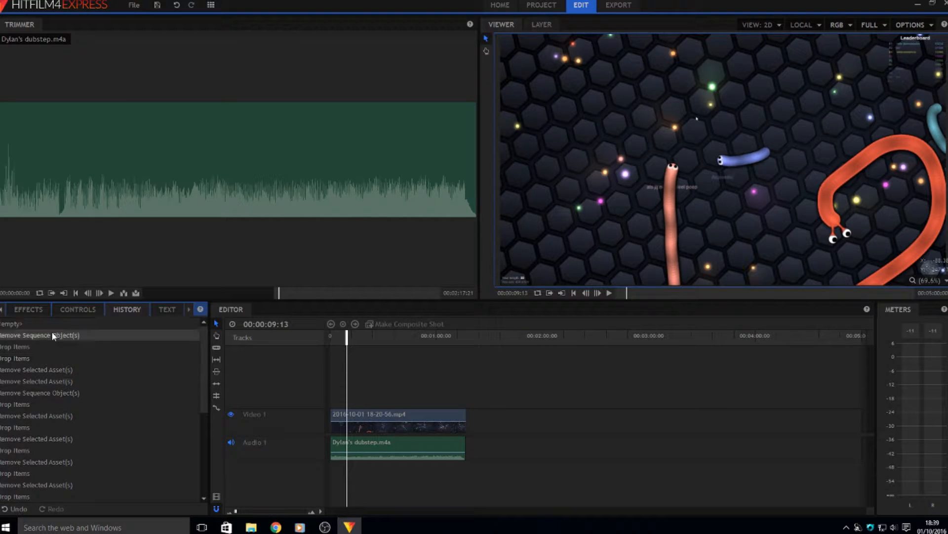
{"action": "left_click", "coordinate": [28, 309]}
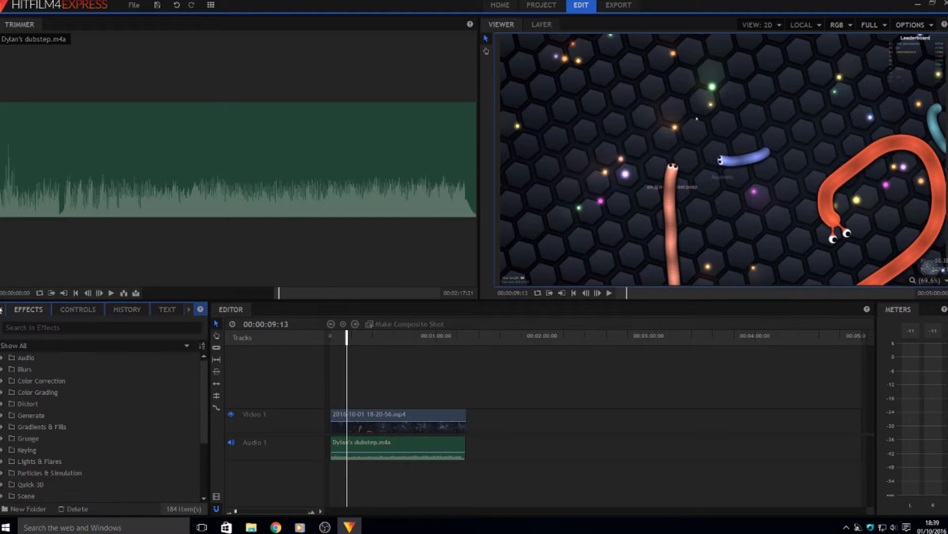
{"action": "left_click", "coordinate": [71, 312]}
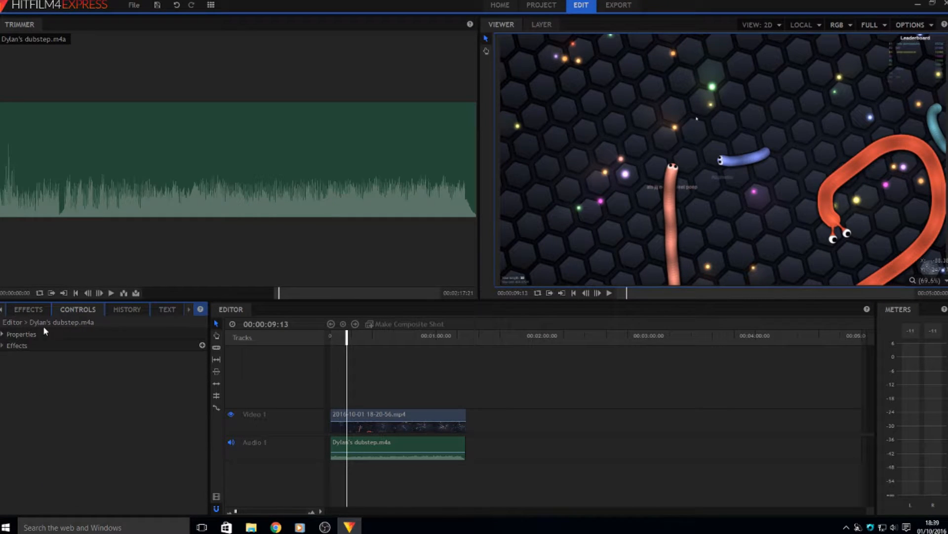
{"action": "left_click", "coordinate": [365, 433]}
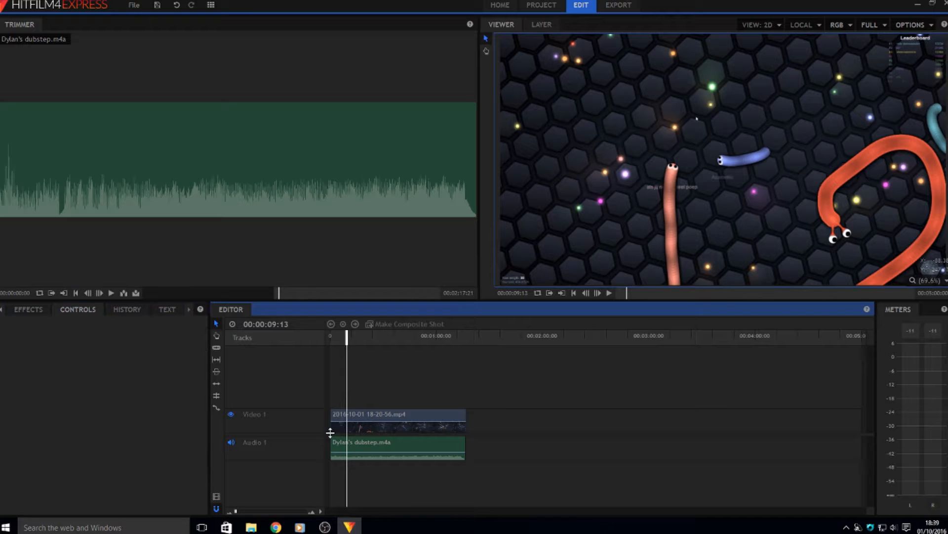
Set the slither.io gameplay clip's Transform Scale to 115% in the Controls panel
{"action": "left_click", "coordinate": [373, 409]}
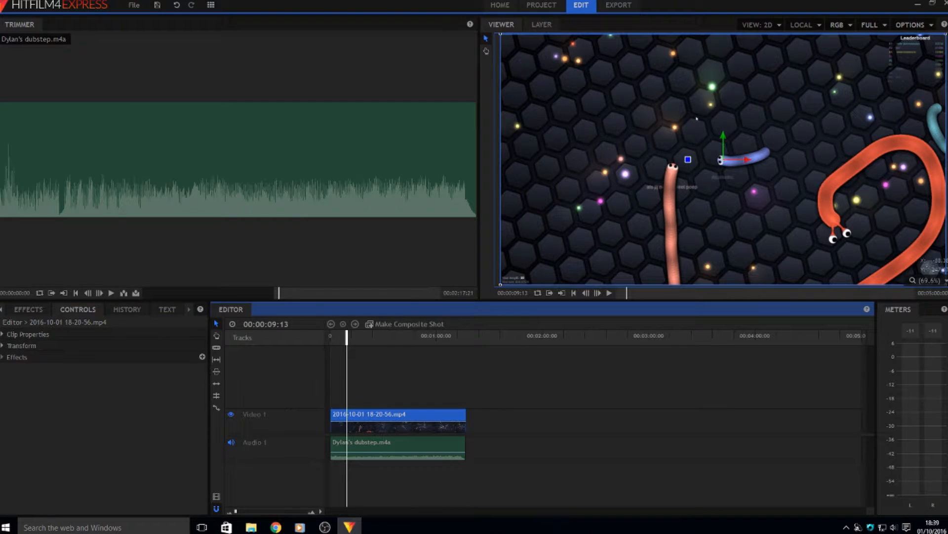
{"action": "left_click", "coordinate": [6, 348]}
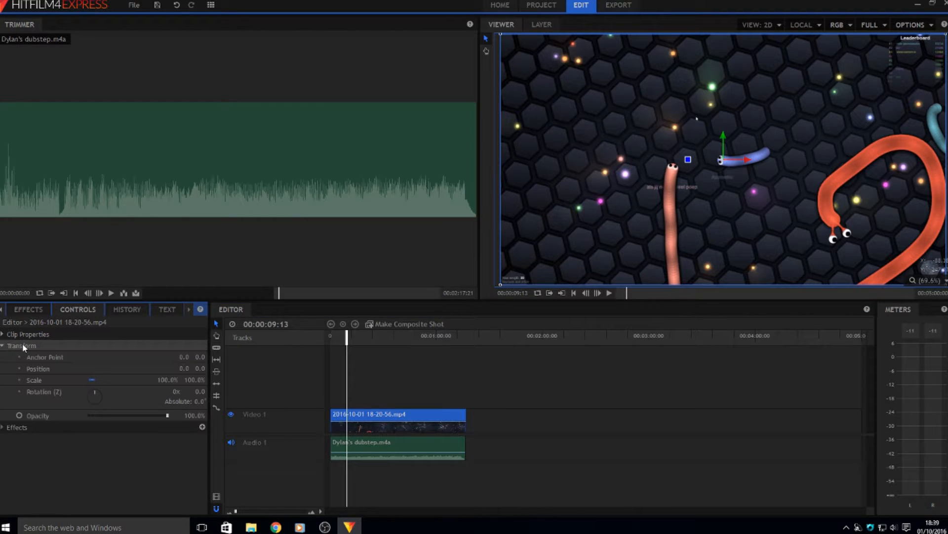
{"action": "left_click_drag", "start_coordinate": [156, 381], "coordinate": [93, 381]}
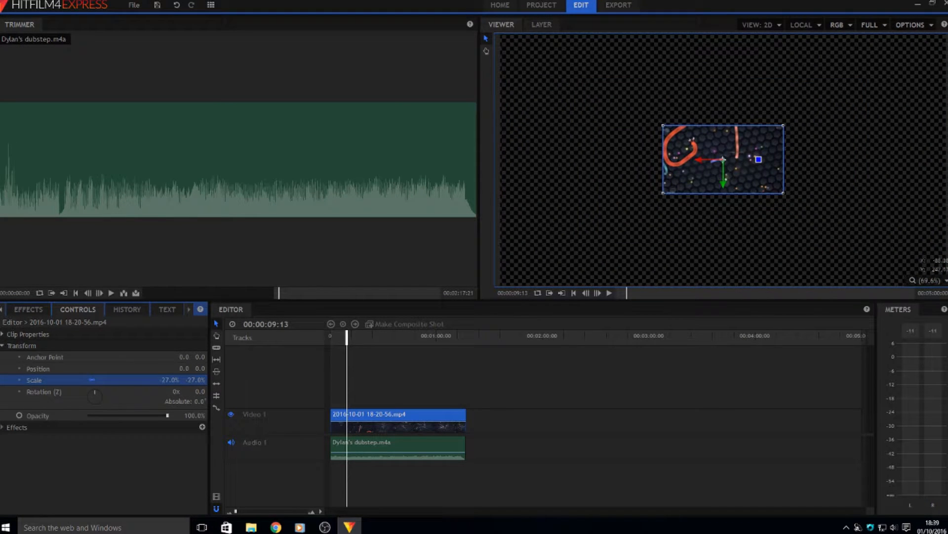
{"action": "left_click", "coordinate": [169, 381]}
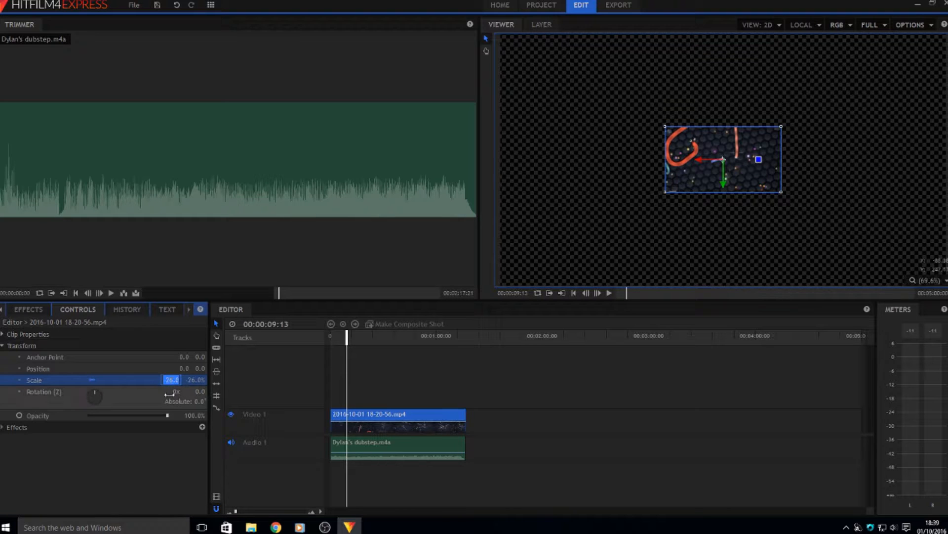
{"action": "type", "text": "100"}
{"action": "key", "text": "Return"}
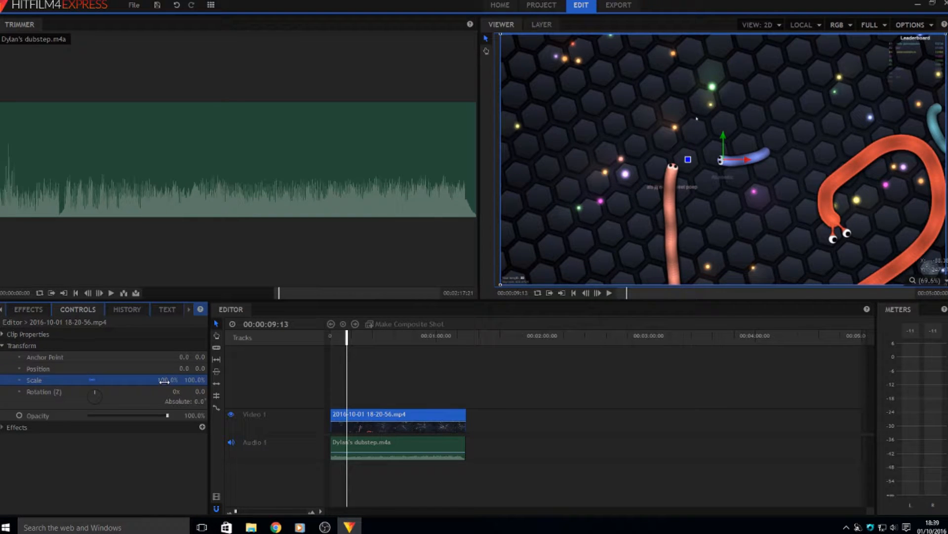
{"action": "left_click_drag", "start_coordinate": [164, 381], "coordinate": [179, 380]}
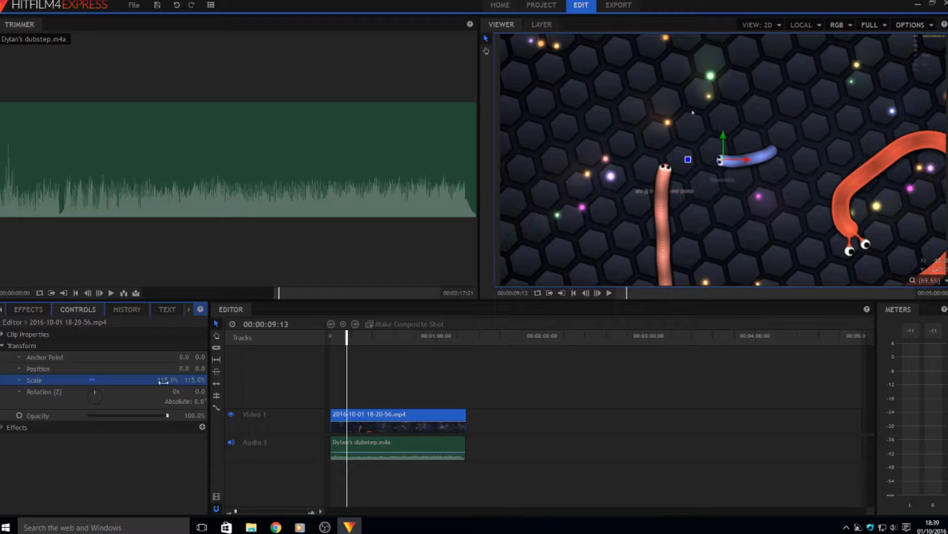
Browse the clip's effects list and close it without adding an effect
{"action": "left_click", "coordinate": [91, 467]}
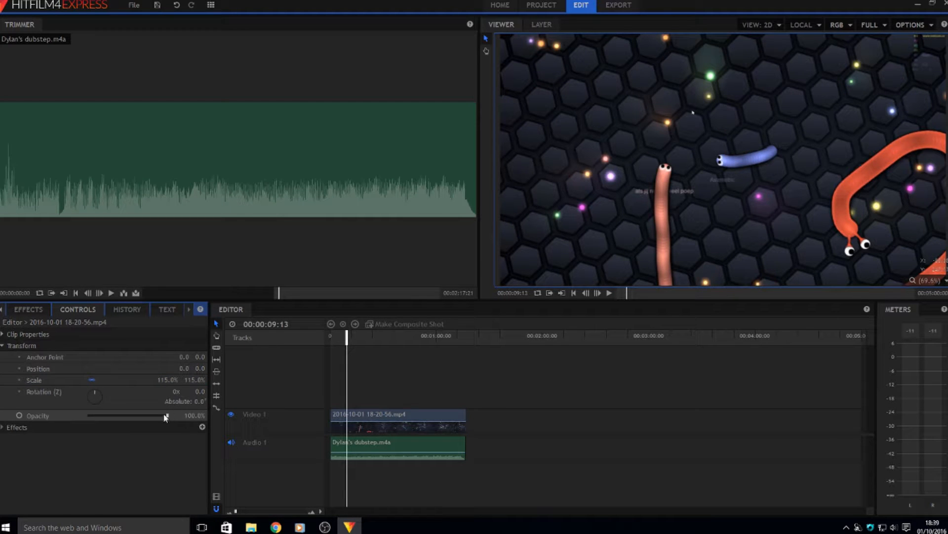
{"action": "left_click", "coordinate": [36, 428]}
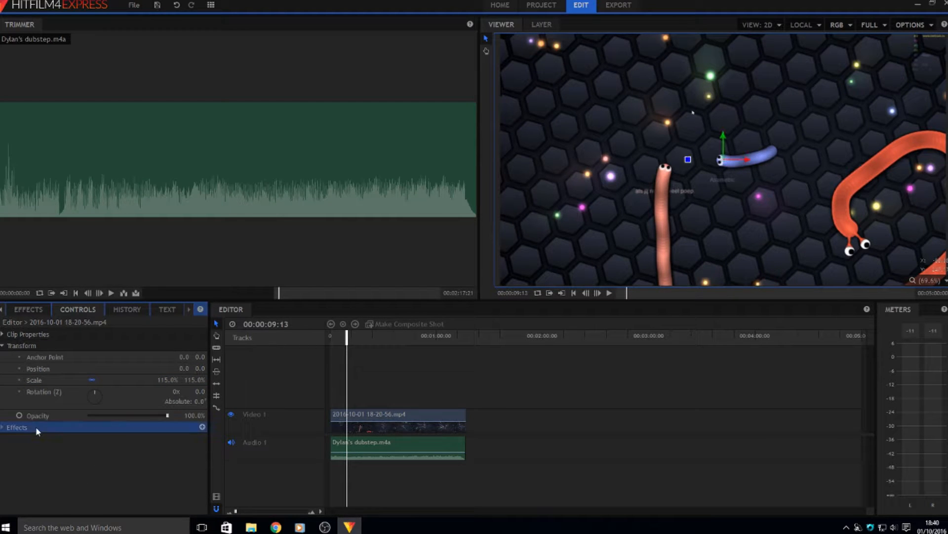
{"action": "left_click", "coordinate": [201, 427]}
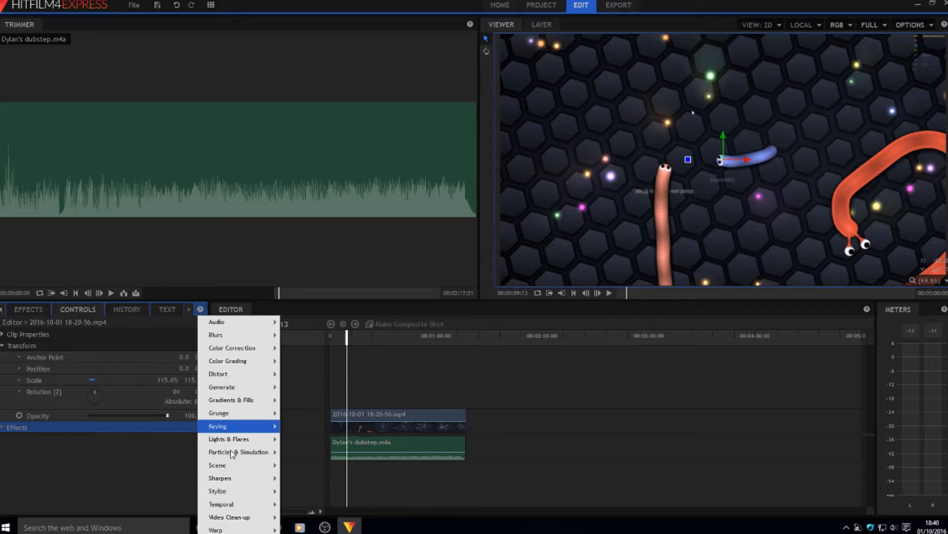
{"action": "left_click", "coordinate": [129, 503]}
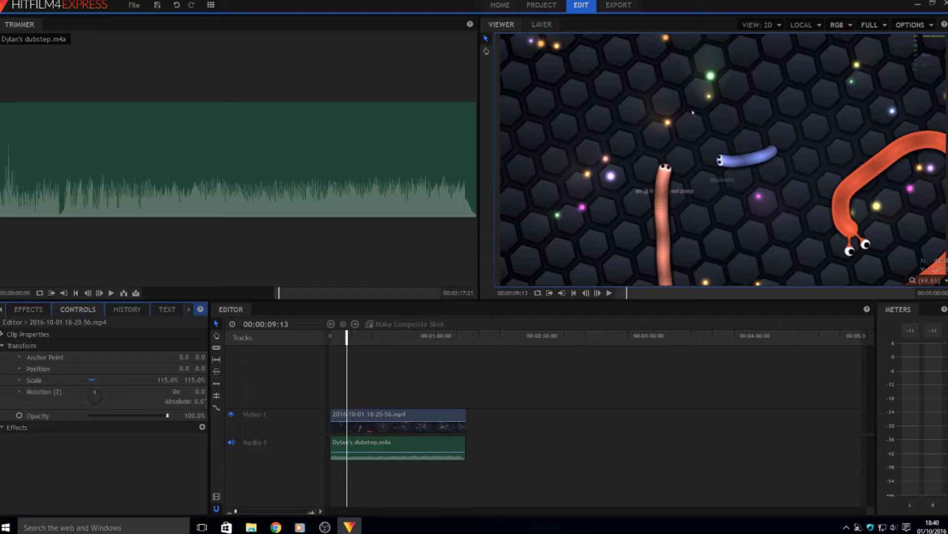
Import intro 1.3.mp4 from the yt stuffs folder into the footage folder
{"action": "left_click", "coordinate": [2, 310]}
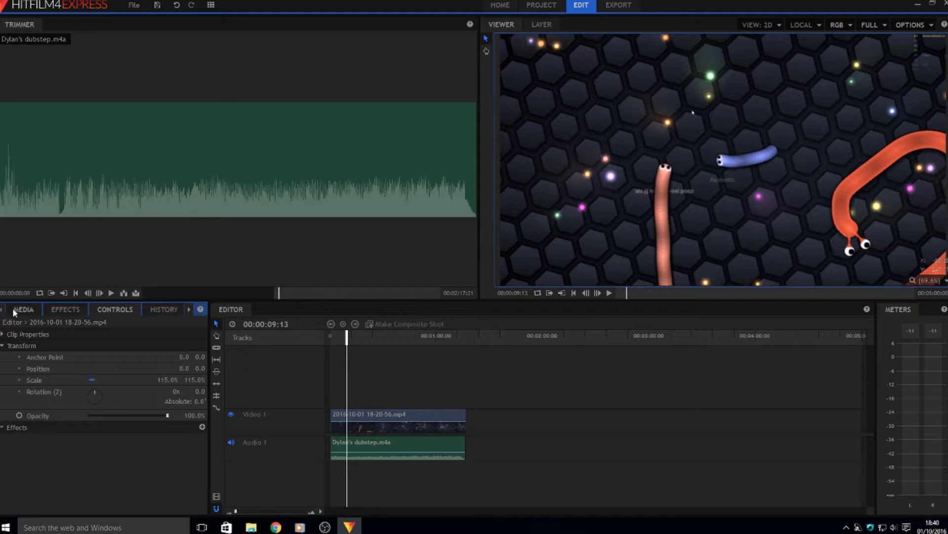
{"action": "left_click", "coordinate": [17, 310]}
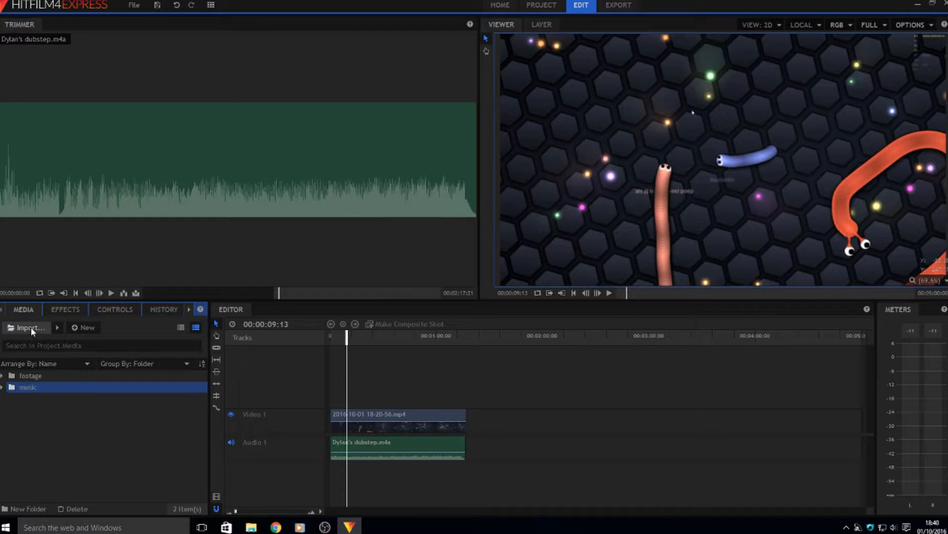
{"action": "left_click", "coordinate": [31, 327]}
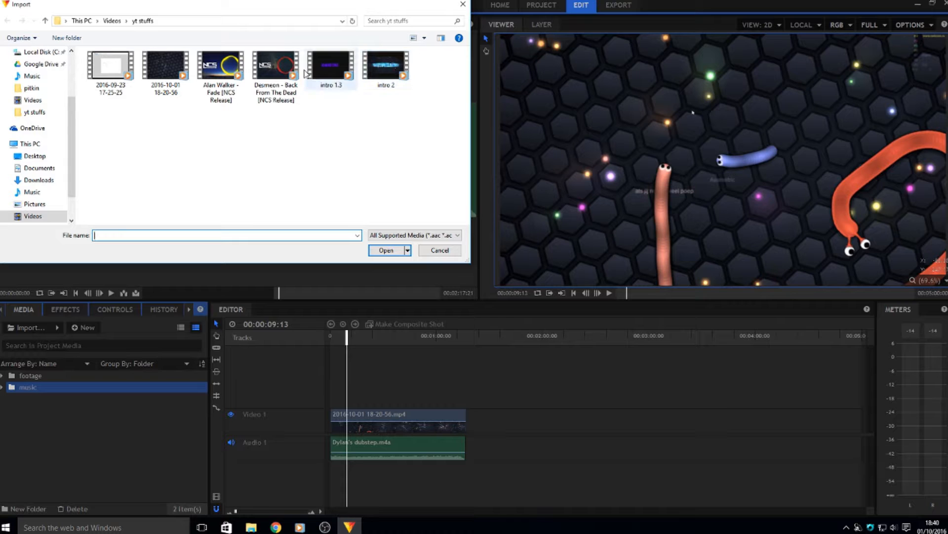
{"action": "left_click_drag", "start_coordinate": [330, 68], "coordinate": [27, 375]}
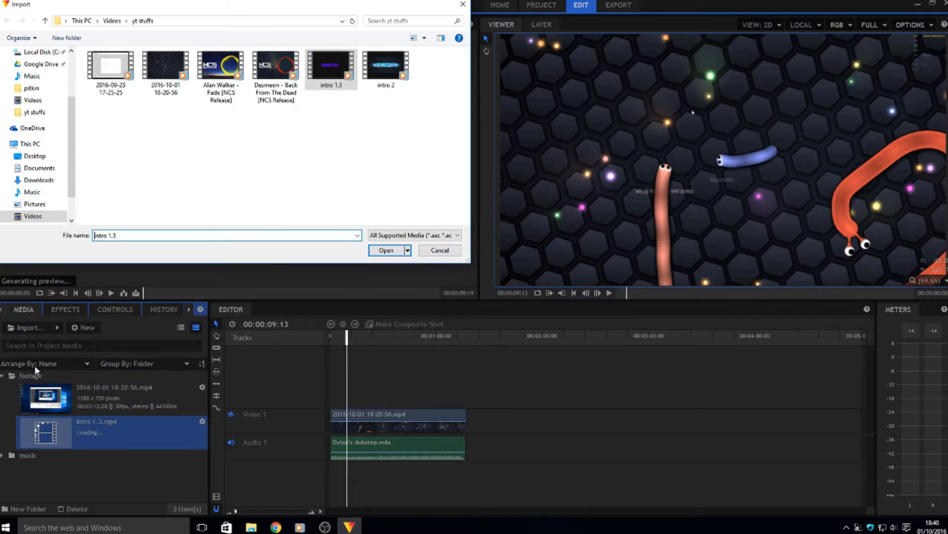
{"action": "left_click", "coordinate": [439, 250]}
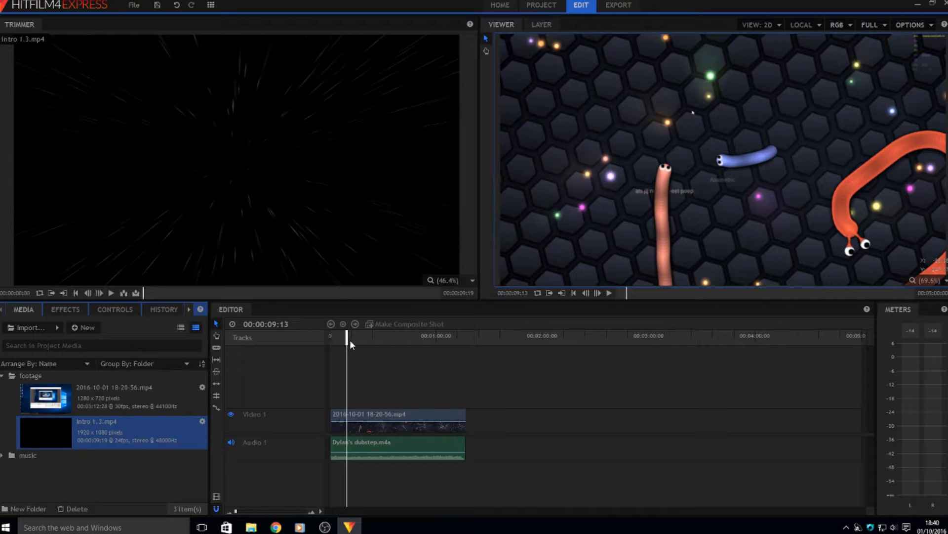
Insert intro 1.3 at the timeline start and move it onto Video 2 above the gameplay
{"action": "left_click_drag", "start_coordinate": [347, 340], "coordinate": [295, 339]}
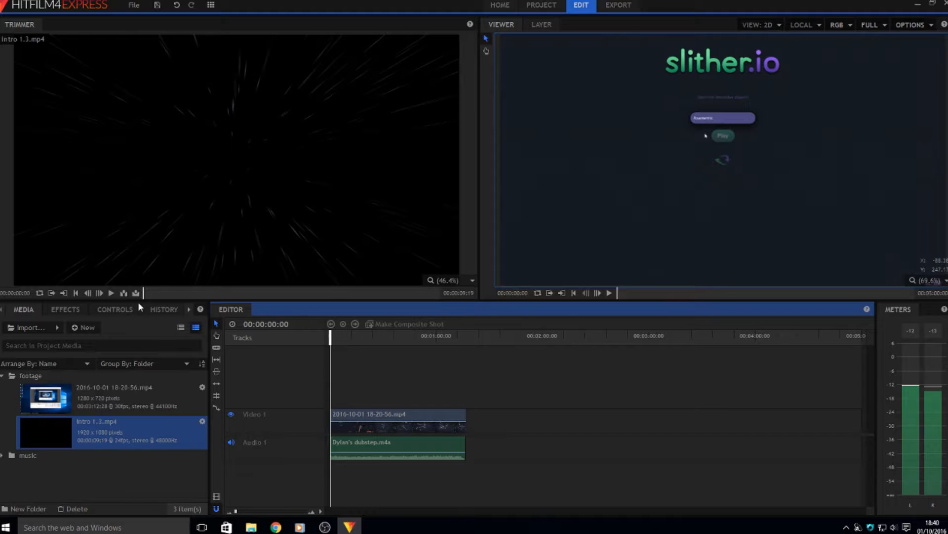
{"action": "left_click", "coordinate": [124, 293]}
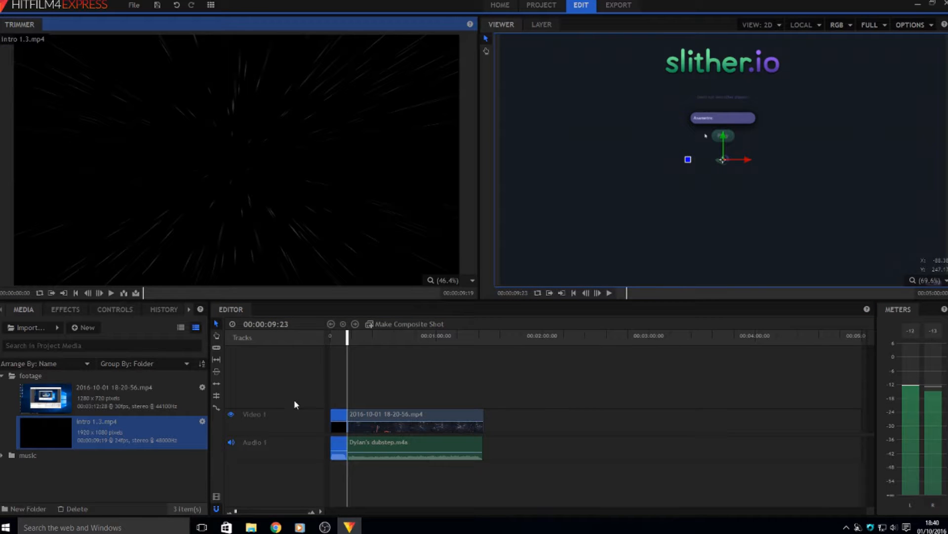
{"action": "mouse_move", "coordinate": [340, 424]}
{"action": "left_mouse_down"}
{"action": "mouse_move", "coordinate": [332, 401]}
{"action": "mouse_move", "coordinate": [366, 414]}
{"action": "mouse_move", "coordinate": [342, 418]}
{"action": "mouse_move", "coordinate": [355, 423]}
{"action": "left_mouse_up"}
{"action": "left_click_drag", "start_coordinate": [352, 339], "coordinate": [355, 338]}
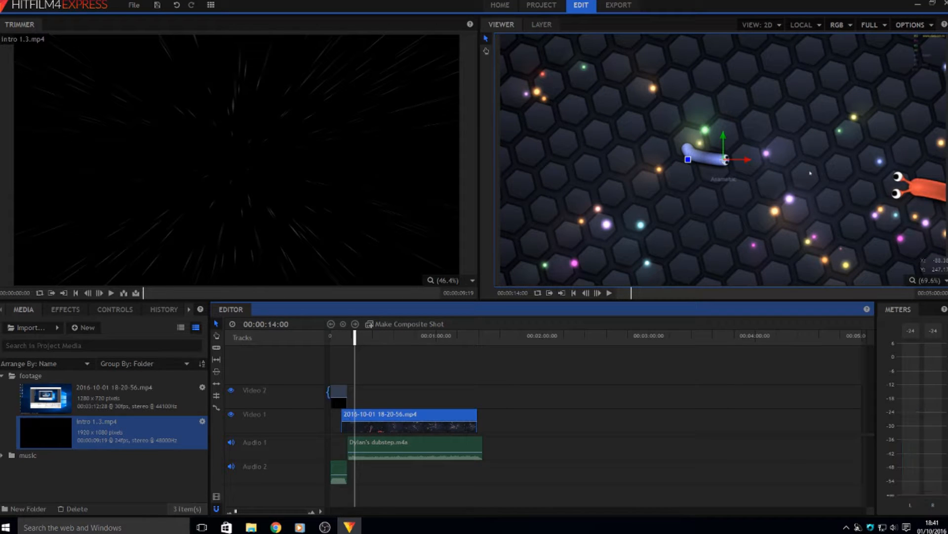
Set the intro clip's Transform Opacity to 83% in the Controls panel
{"action": "left_click", "coordinate": [339, 392]}
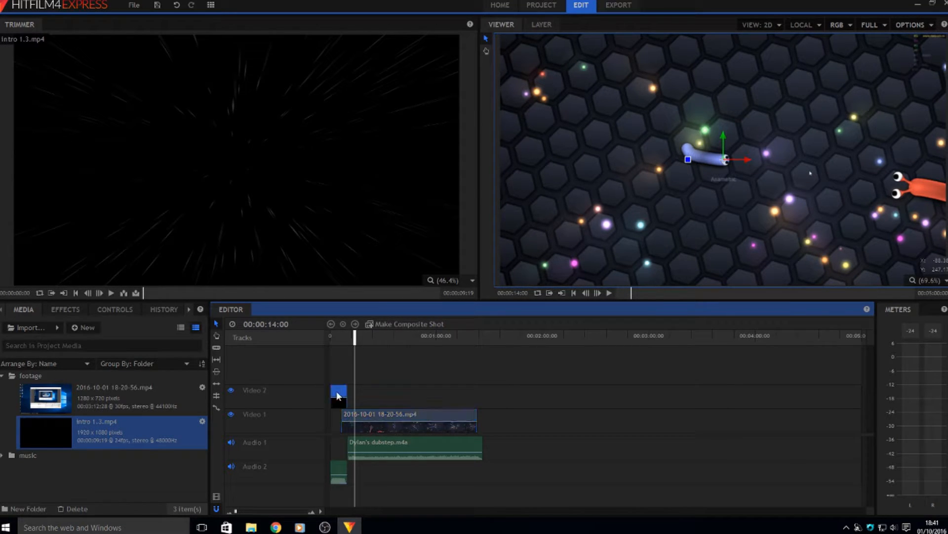
{"action": "left_click", "coordinate": [63, 308]}
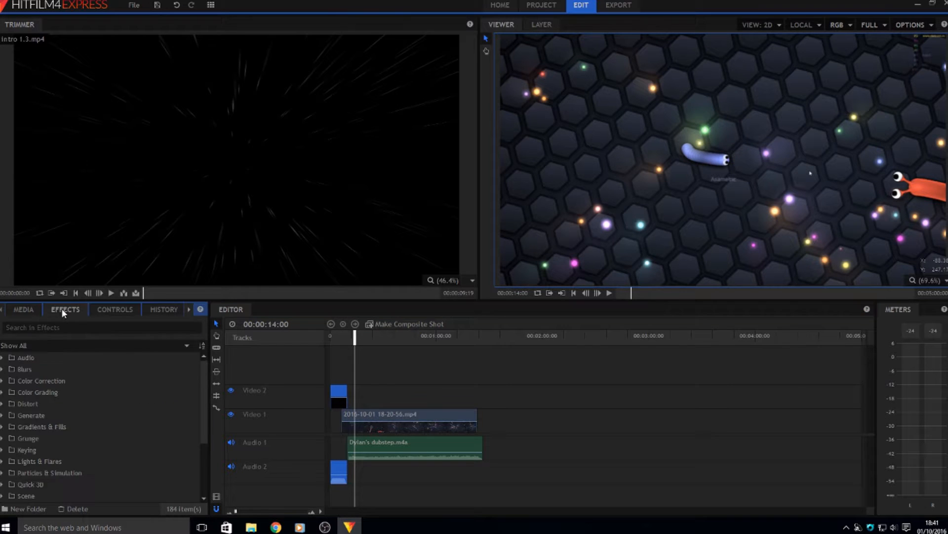
{"action": "left_click", "coordinate": [116, 308]}
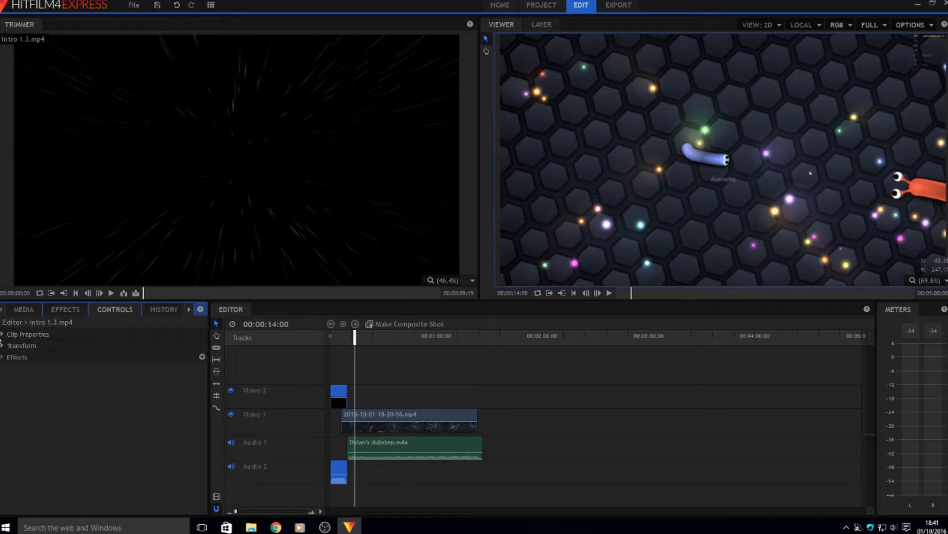
{"action": "left_click", "coordinate": [5, 344]}
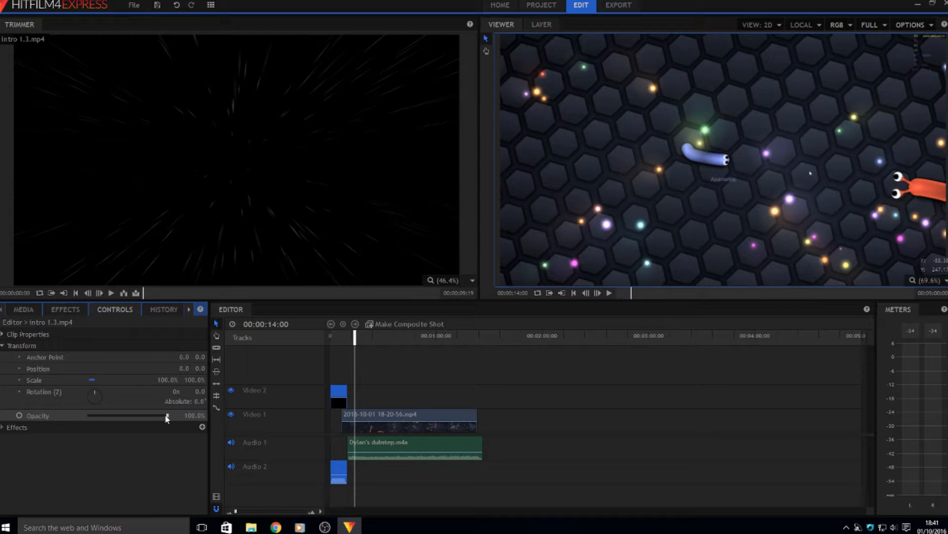
{"action": "left_click_drag", "start_coordinate": [169, 416], "coordinate": [133, 416]}
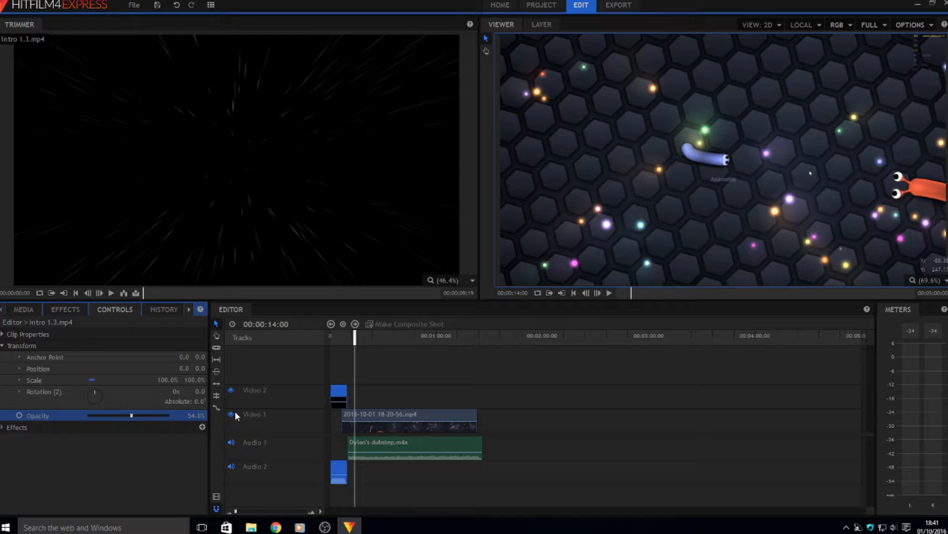
{"action": "left_click", "coordinate": [360, 420]}
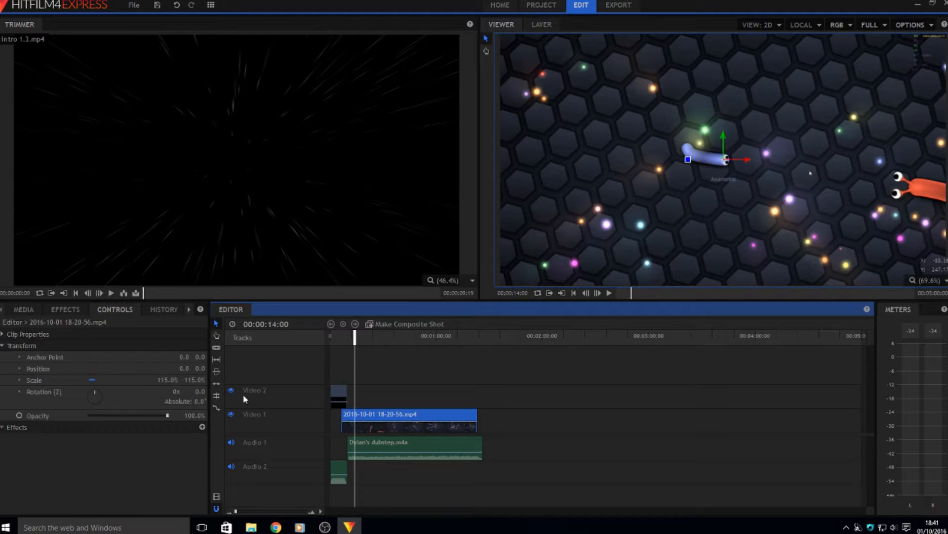
Search the effects for 'fade' and drag Fade to Color onto the timeline clip
{"action": "left_click", "coordinate": [80, 311]}
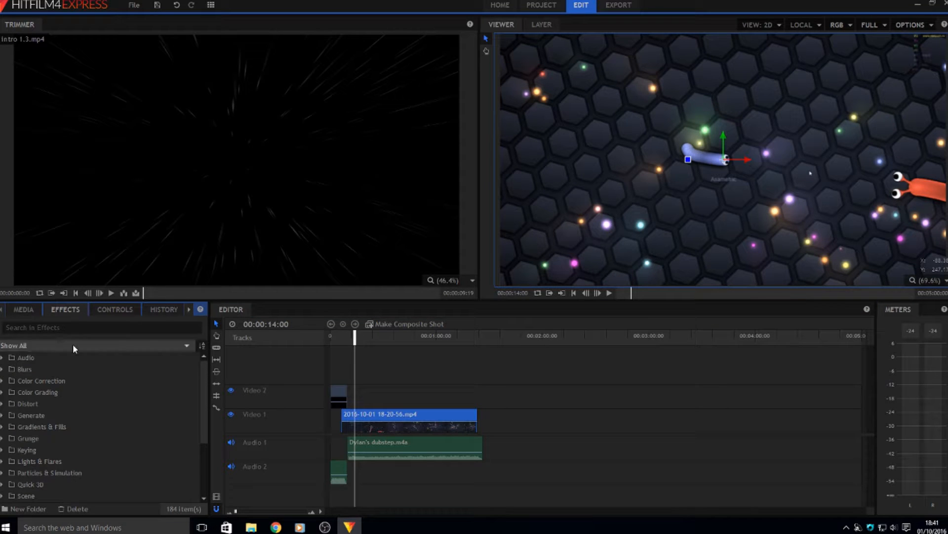
{"action": "left_click", "coordinate": [82, 326]}
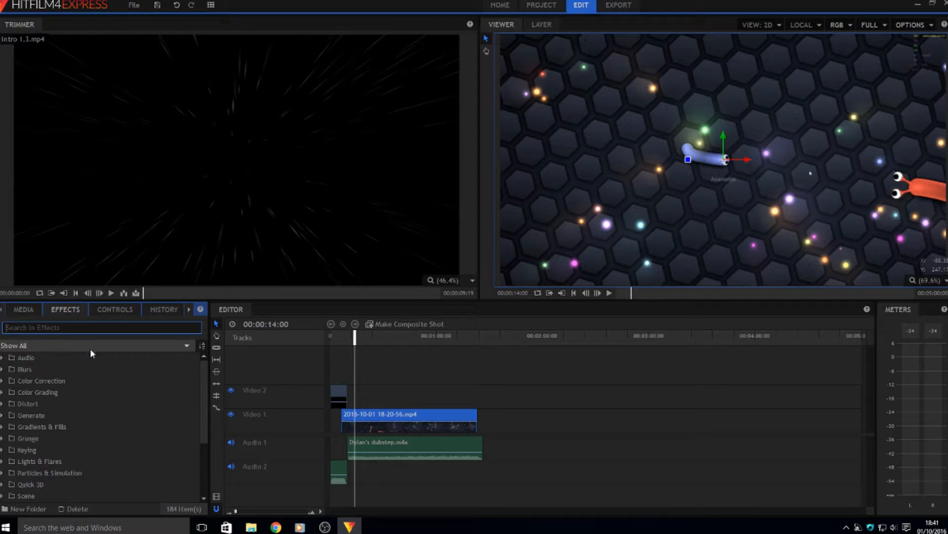
{"action": "type", "text": "fade"}
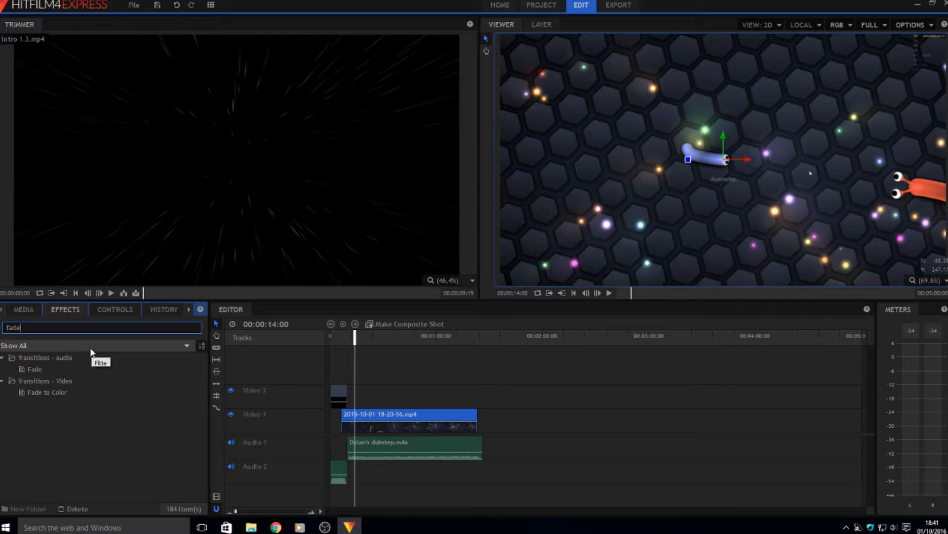
{"action": "mouse_move", "coordinate": [81, 391]}
{"action": "left_mouse_down"}
{"action": "mouse_move", "coordinate": [324, 395]}
{"action": "mouse_move", "coordinate": [350, 412]}
{"action": "left_mouse_up"}
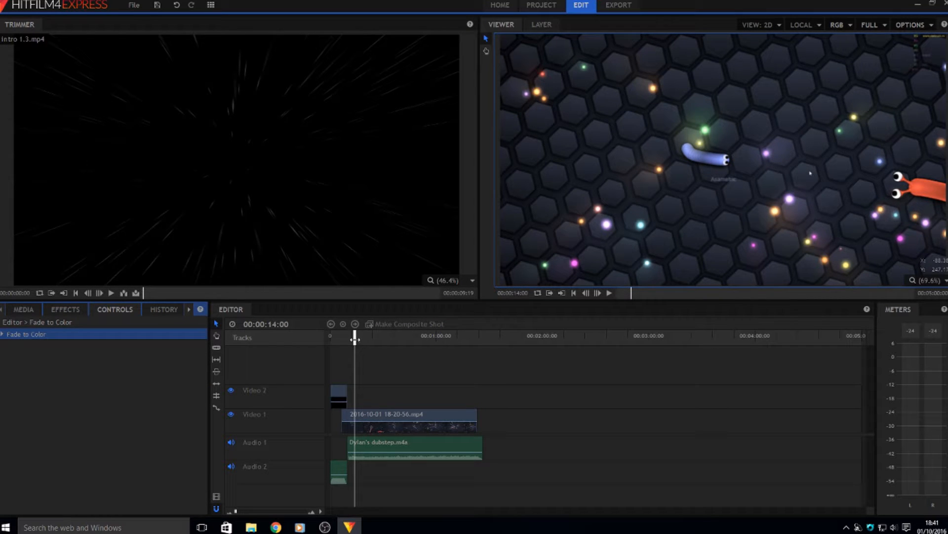
{"action": "left_click_drag", "start_coordinate": [355, 339], "coordinate": [330, 341]}
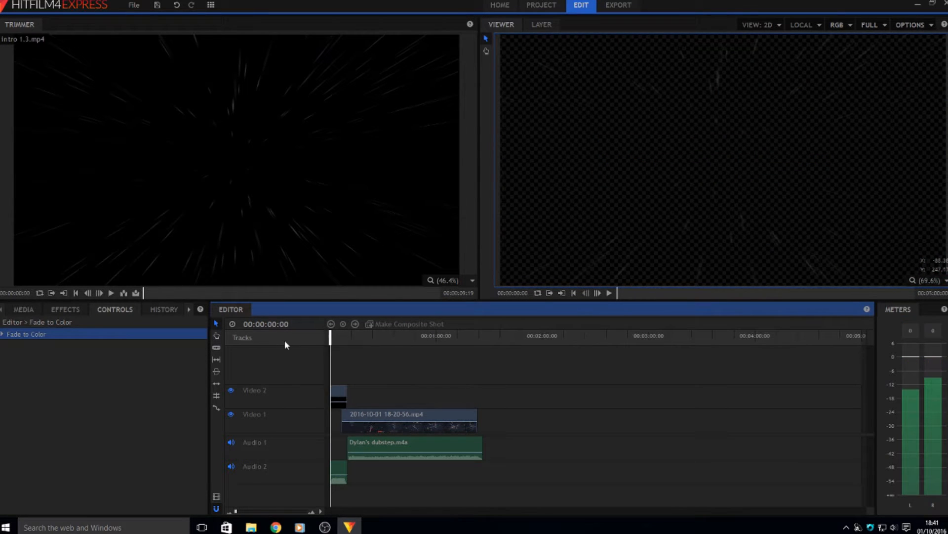
Play the edit to check the fade into gameplay, then show the project Media list
{"action": "key", "text": "space"}
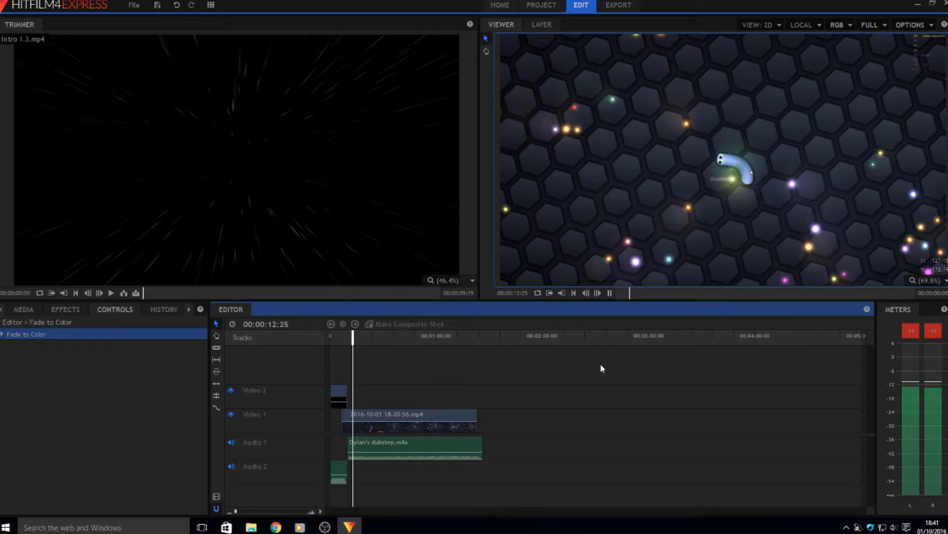
{"action": "key", "text": "space"}
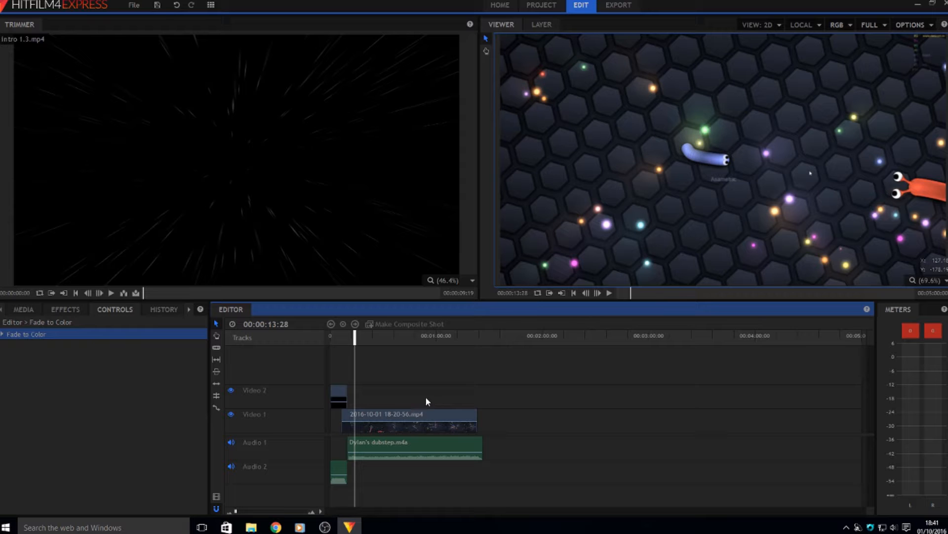
{"action": "left_click", "coordinate": [22, 309]}
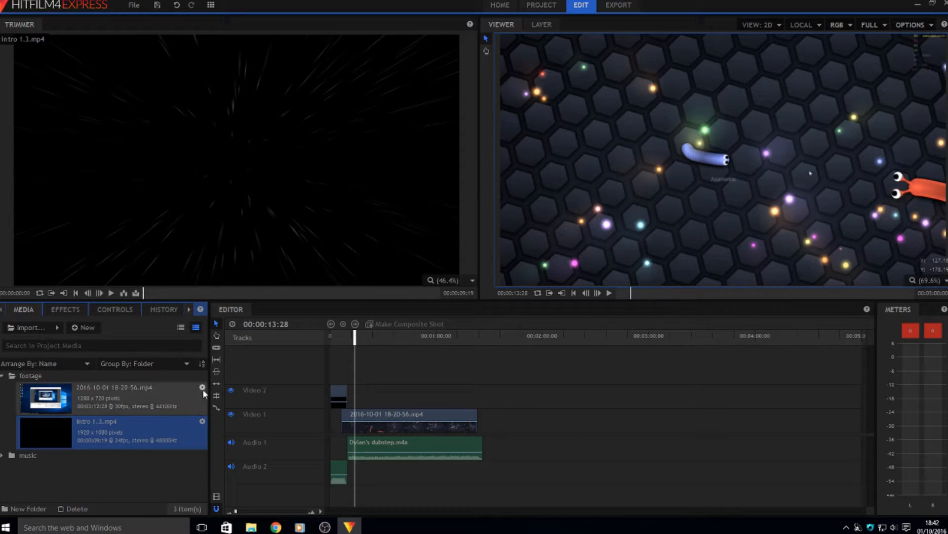
Clear the 'fade' search, expand Color Correction and drop Curves onto the Video 1 gameplay clip
{"action": "left_click", "coordinate": [87, 308]}
{"action": "left_click", "coordinate": [32, 326]}
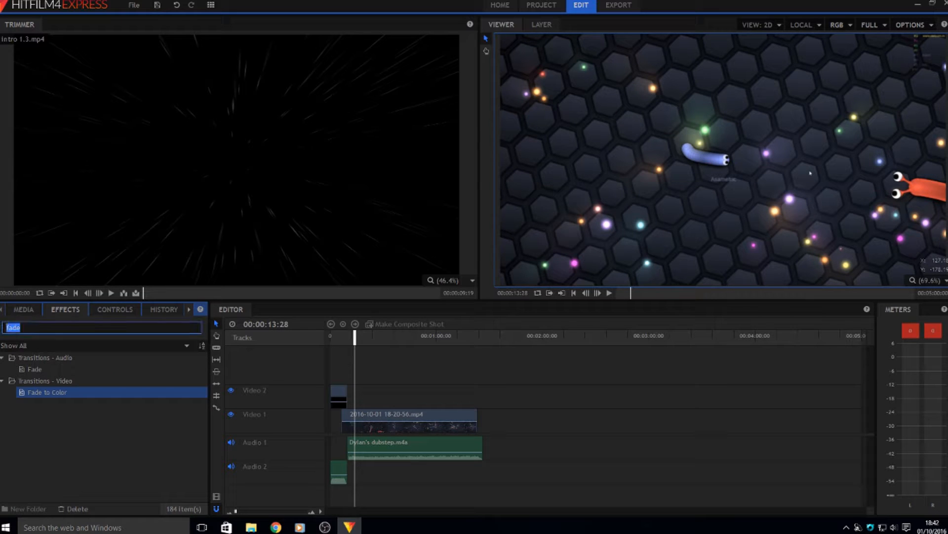
{"action": "key", "text": "BackSpace"}
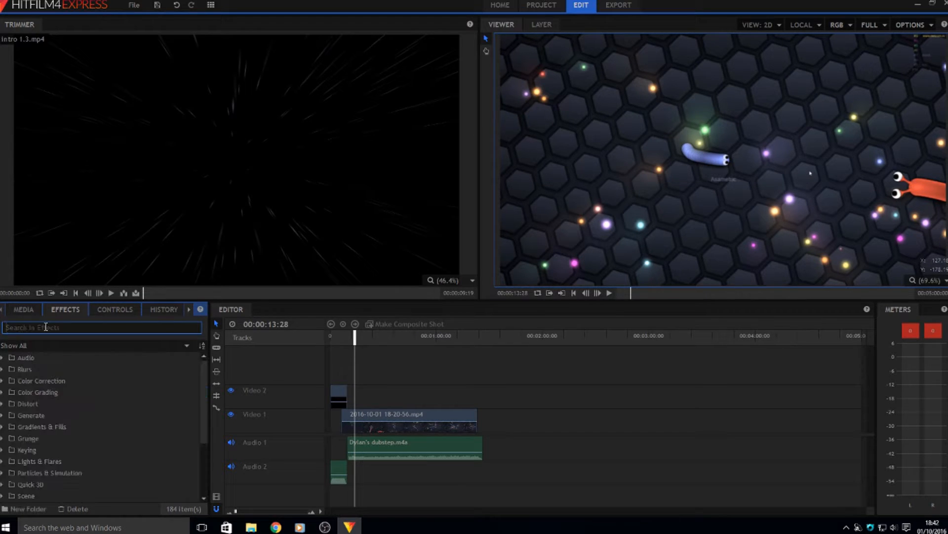
{"action": "double_click", "coordinate": [37, 381]}
{"action": "scroll", "coordinate": [54, 395], "scroll_direction": "down", "scroll_amount": 1}
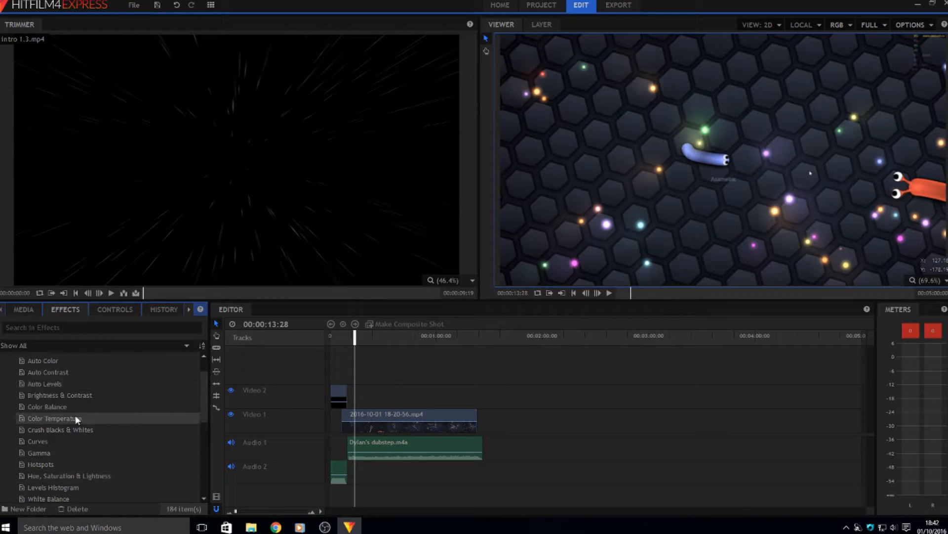
{"action": "left_click", "coordinate": [64, 440]}
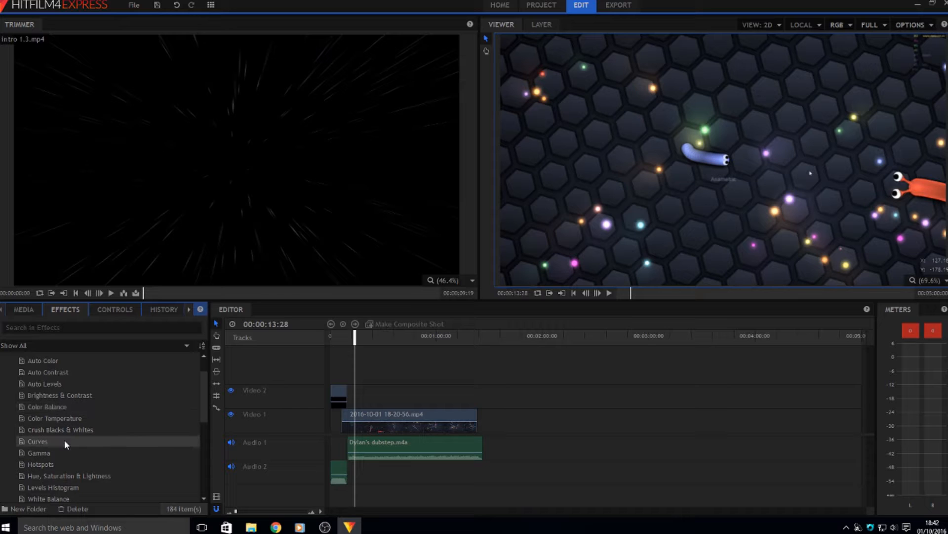
{"action": "left_click_drag", "start_coordinate": [67, 441], "coordinate": [113, 440]}
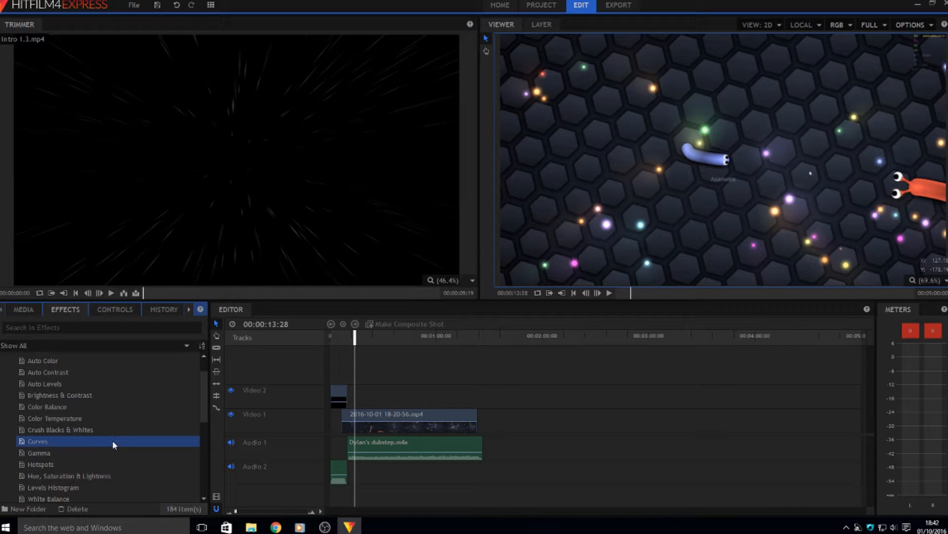
{"action": "left_click_drag", "start_coordinate": [350, 386], "coordinate": [338, 392]}
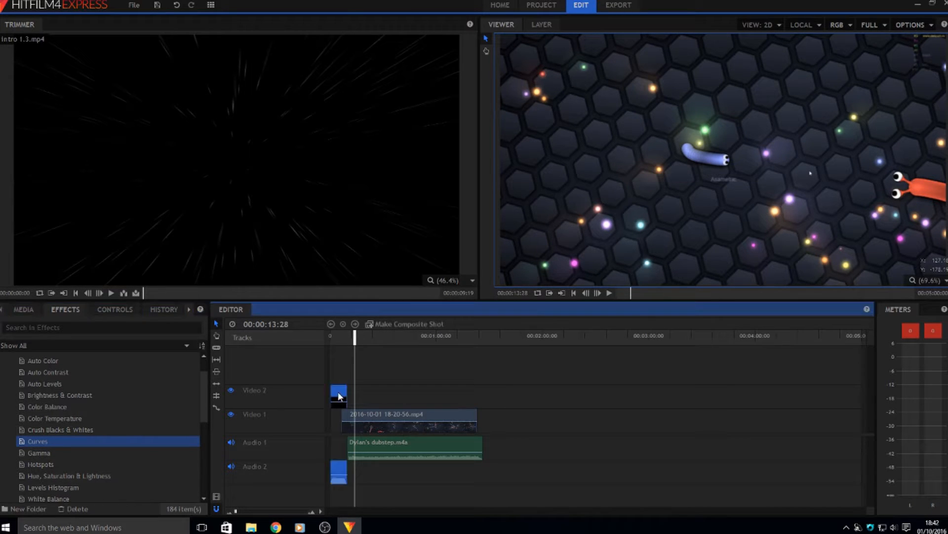
{"action": "left_click_drag", "start_coordinate": [79, 440], "coordinate": [376, 420]}
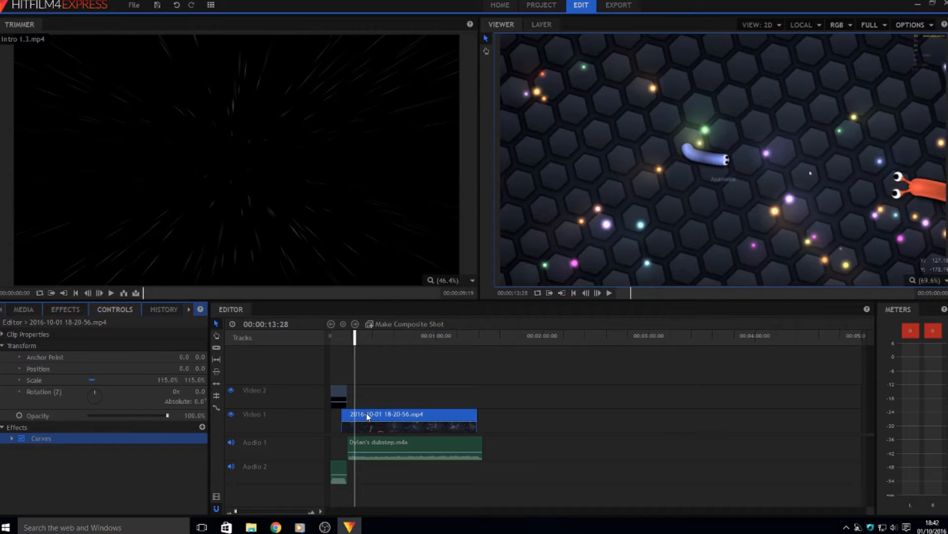
Expand the Curves graph and experiment with brightening, darkening and S-shaped contrast bends
{"action": "left_click", "coordinate": [11, 438]}
{"action": "left_click", "coordinate": [11, 438]}
{"action": "left_click", "coordinate": [11, 439]}
{"action": "left_click", "coordinate": [11, 438]}
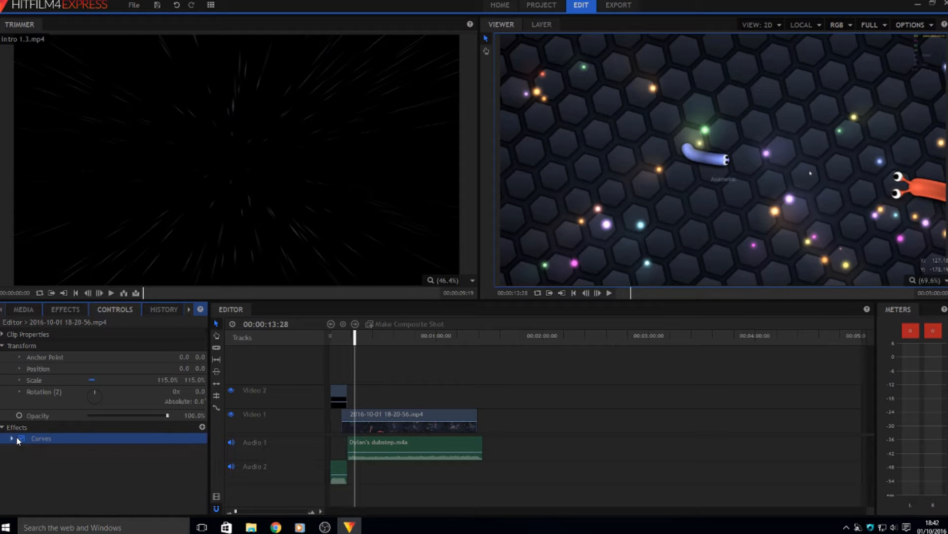
{"action": "left_click", "coordinate": [13, 437]}
{"action": "scroll", "coordinate": [40, 438], "scroll_direction": "down", "scroll_amount": 2}
{"action": "scroll", "coordinate": [40, 438], "scroll_direction": "down", "scroll_amount": 1}
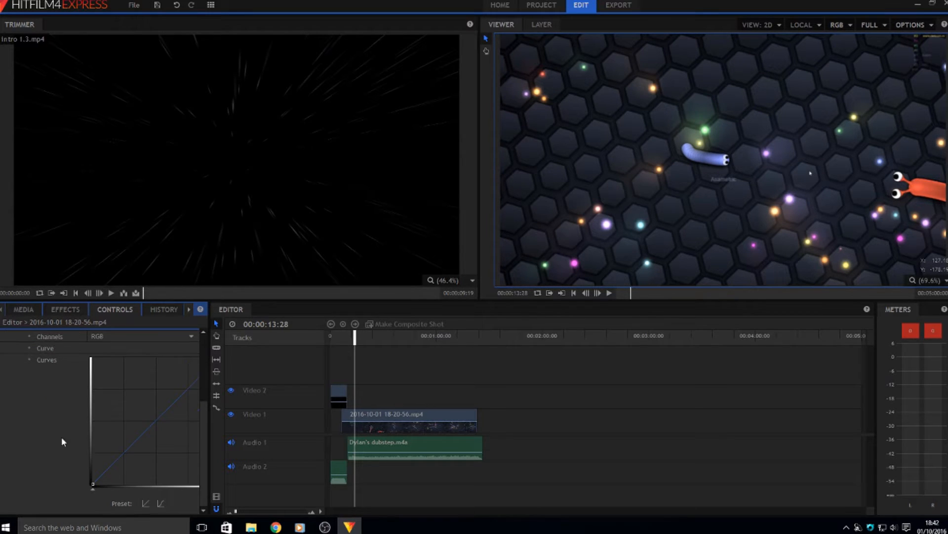
{"action": "mouse_move", "coordinate": [136, 427]}
{"action": "left_mouse_down"}
{"action": "mouse_move", "coordinate": [111, 381]}
{"action": "mouse_move", "coordinate": [124, 426]}
{"action": "left_mouse_up"}
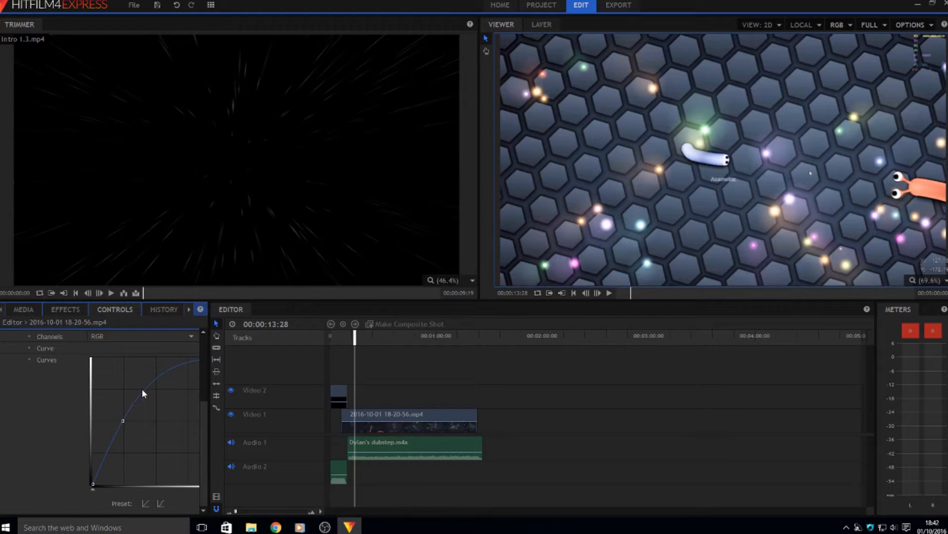
{"action": "left_click_drag", "start_coordinate": [155, 379], "coordinate": [106, 442]}
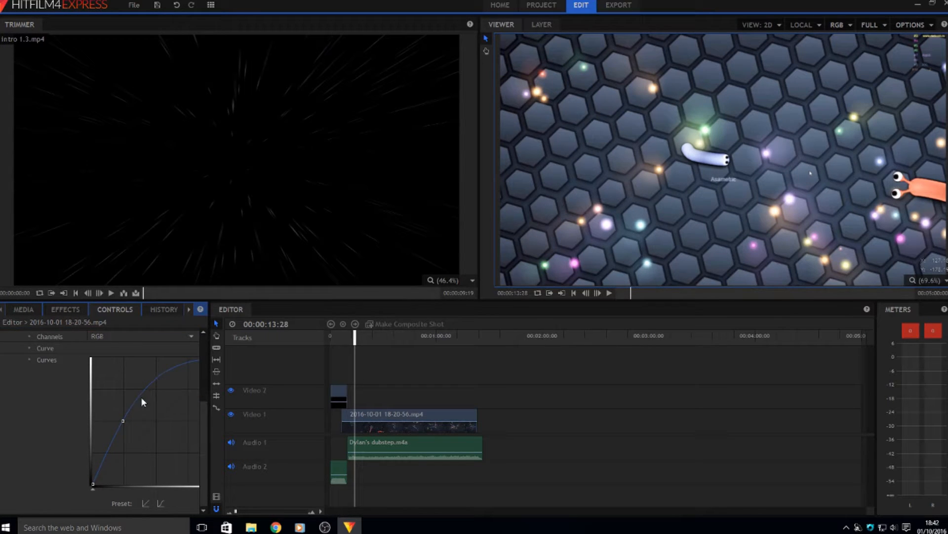
{"action": "left_click_drag", "start_coordinate": [121, 420], "coordinate": [156, 455]}
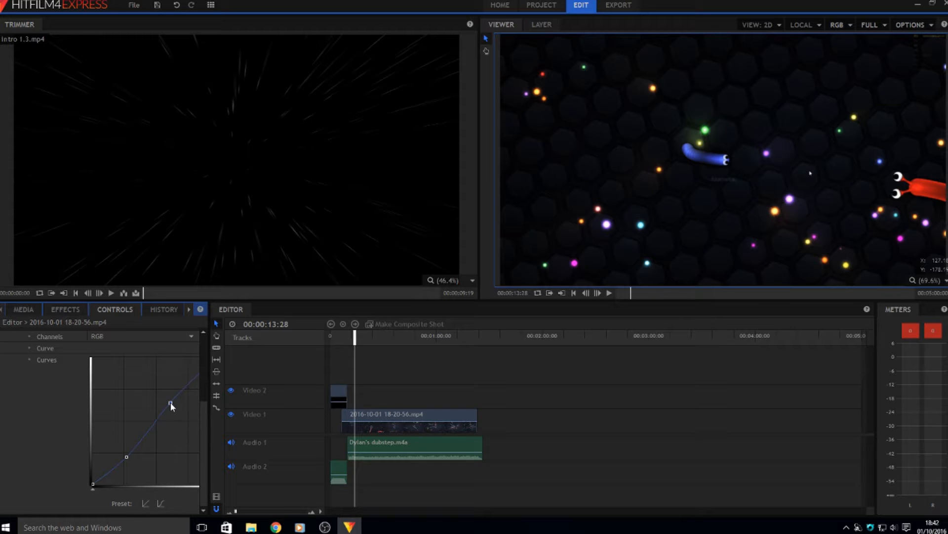
{"action": "mouse_move", "coordinate": [170, 402]}
{"action": "left_mouse_down"}
{"action": "mouse_move", "coordinate": [153, 374]}
{"action": "mouse_move", "coordinate": [185, 397]}
{"action": "left_mouse_up"}
Reset the curve to linear, then add one point bowing it slightly upward
{"action": "left_click", "coordinate": [146, 503]}
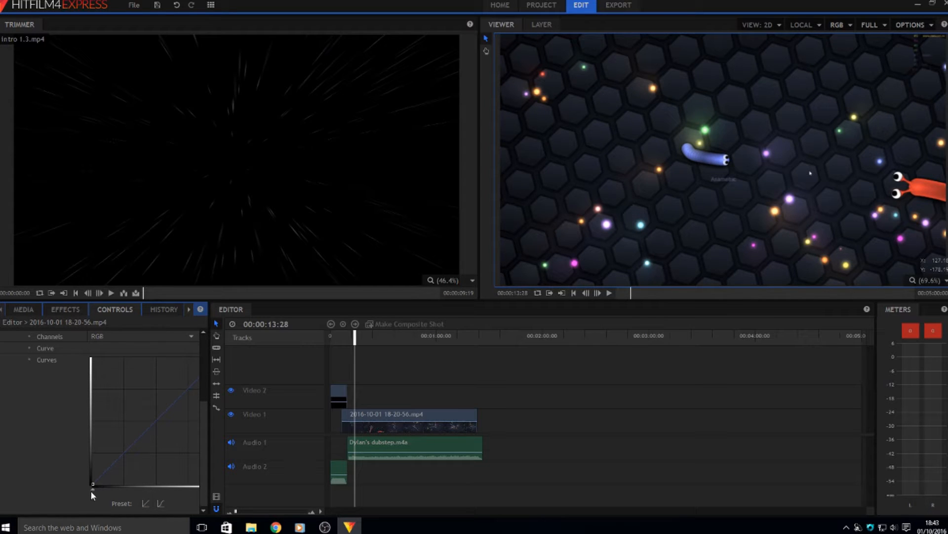
{"action": "left_click_drag", "start_coordinate": [92, 492], "coordinate": [159, 496]}
{"action": "left_click", "coordinate": [160, 502]}
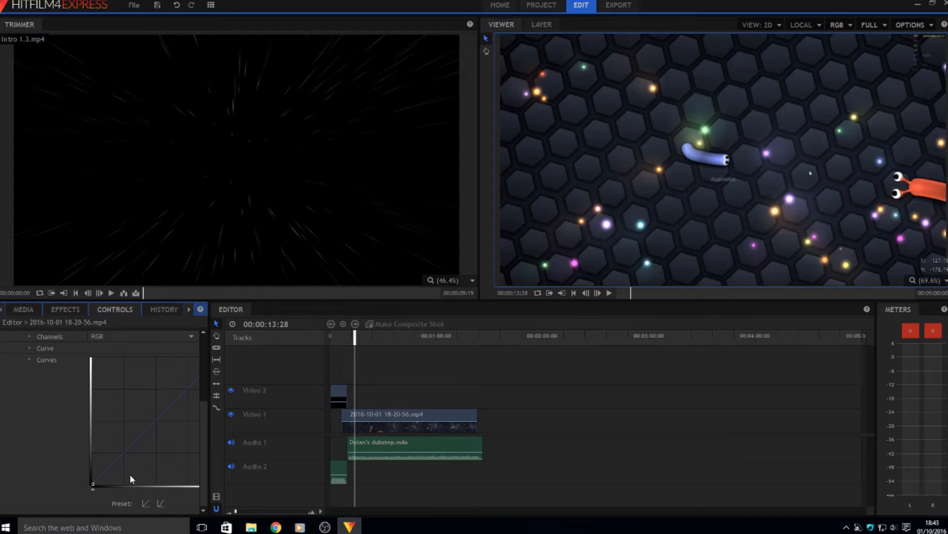
{"action": "left_click_drag", "start_coordinate": [131, 445], "coordinate": [148, 426]}
{"action": "scroll", "coordinate": [76, 364], "scroll_direction": "up", "scroll_amount": 5}
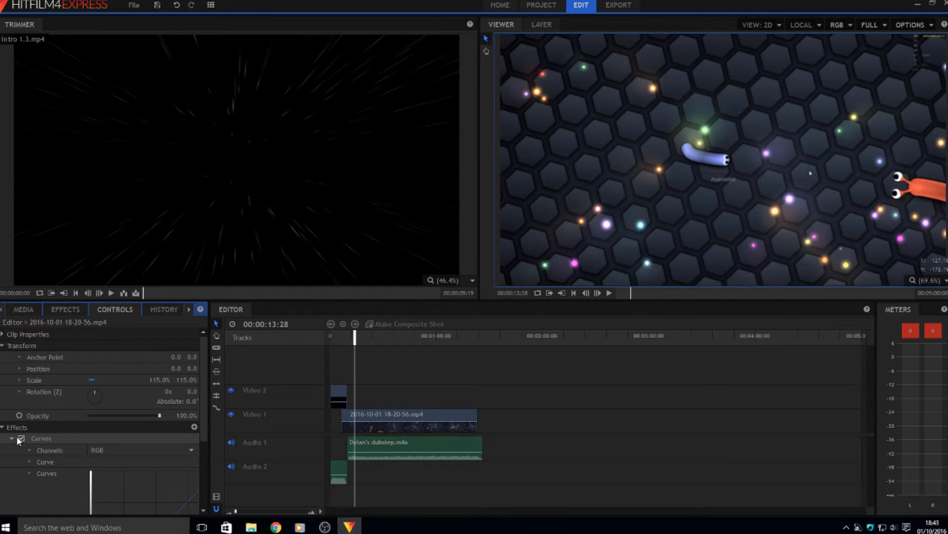
Nudge the curve point slightly darker and toggle Curves off and on to compare
{"action": "scroll", "coordinate": [18, 435], "scroll_direction": "down", "scroll_amount": 5}
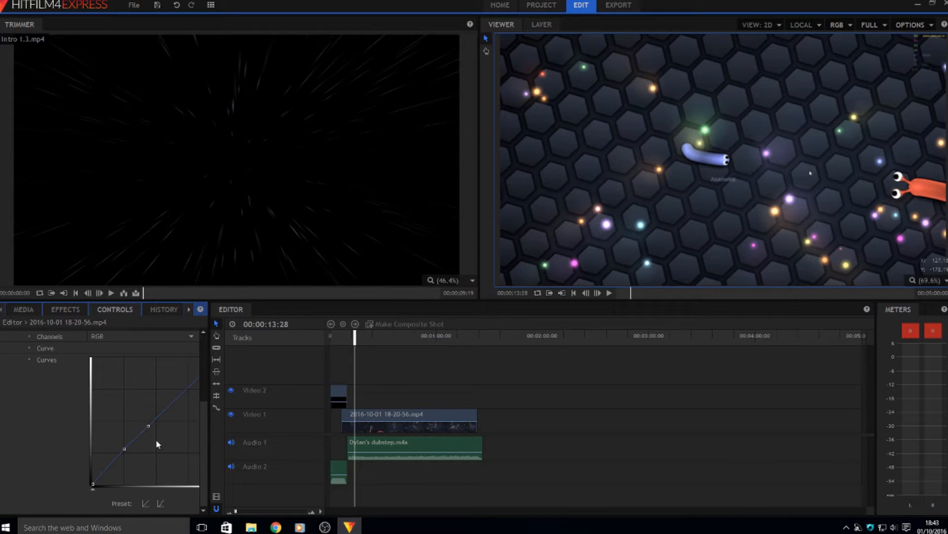
{"action": "left_click_drag", "start_coordinate": [148, 427], "coordinate": [152, 428]}
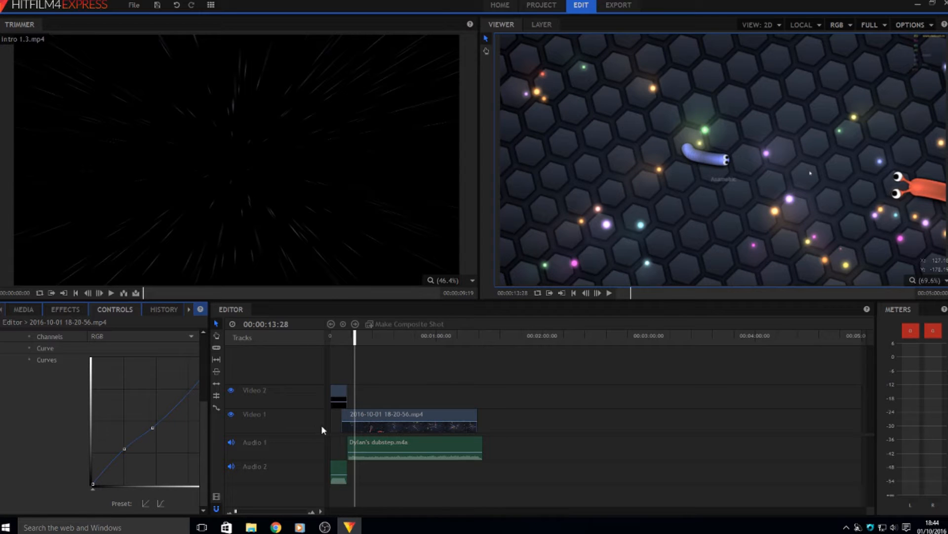
{"action": "scroll", "coordinate": [159, 432], "scroll_direction": "up", "scroll_amount": 3}
{"action": "scroll", "coordinate": [158, 435], "scroll_direction": "down", "scroll_amount": 3}
{"action": "scroll", "coordinate": [129, 443], "scroll_direction": "up", "scroll_amount": 2}
{"action": "scroll", "coordinate": [126, 442], "scroll_direction": "up", "scroll_amount": 1}
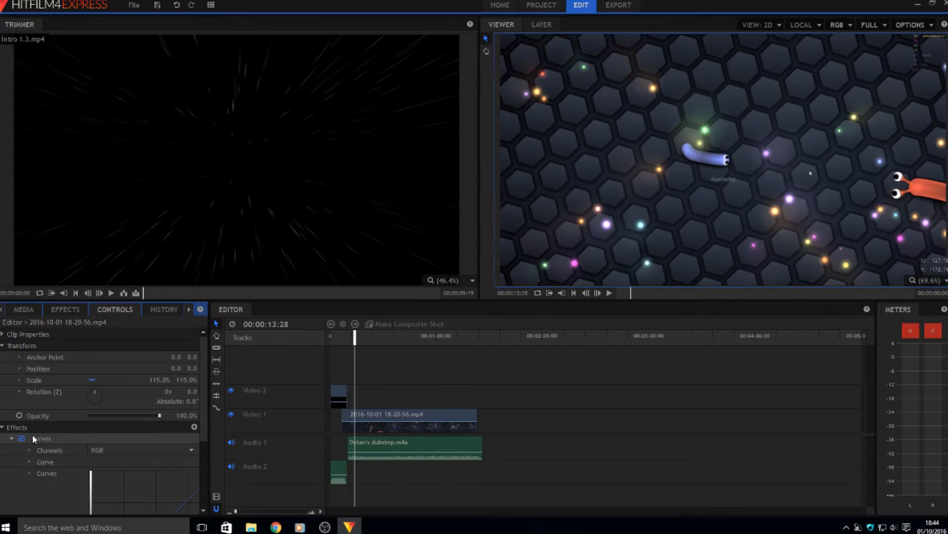
{"action": "left_click", "coordinate": [21, 438]}
{"action": "left_click", "coordinate": [21, 437]}
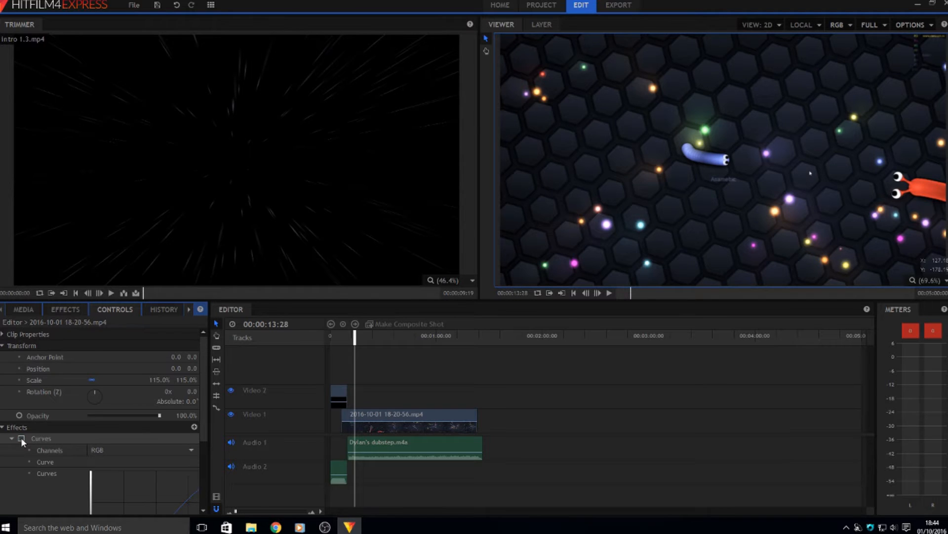
Rework the shadow and highlight points, then delete the Curves effect from the clip
{"action": "scroll", "coordinate": [21, 437], "scroll_direction": "down", "scroll_amount": 3}
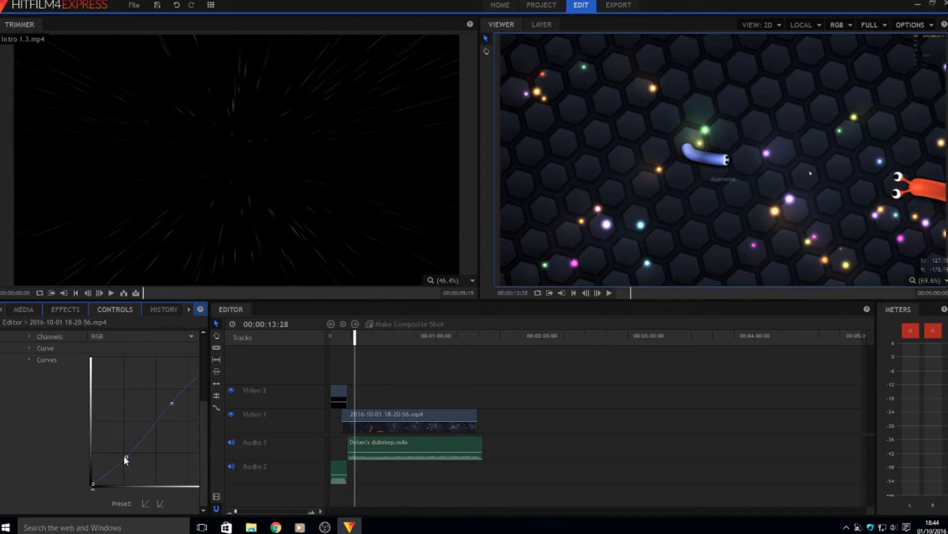
{"action": "left_click_drag", "start_coordinate": [129, 460], "coordinate": [131, 461]}
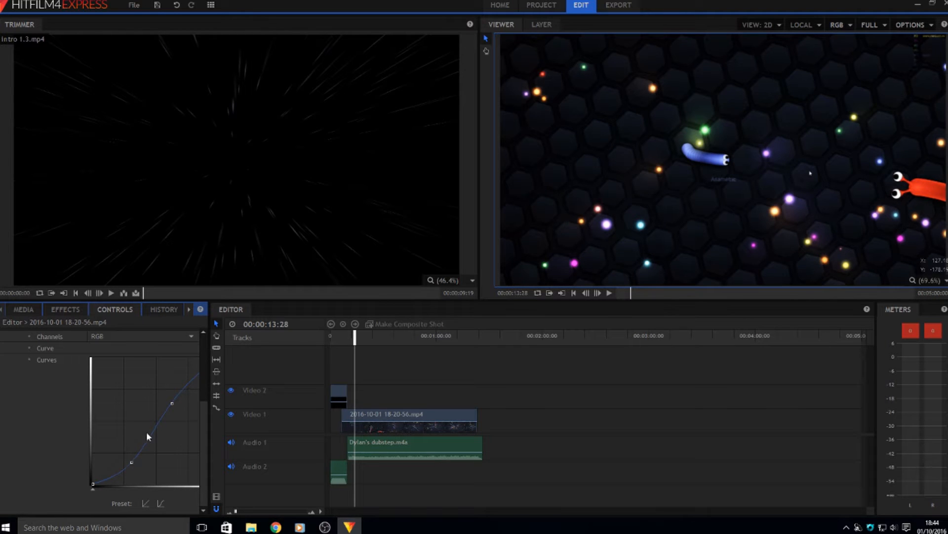
{"action": "left_click_drag", "start_coordinate": [171, 402], "coordinate": [159, 393]}
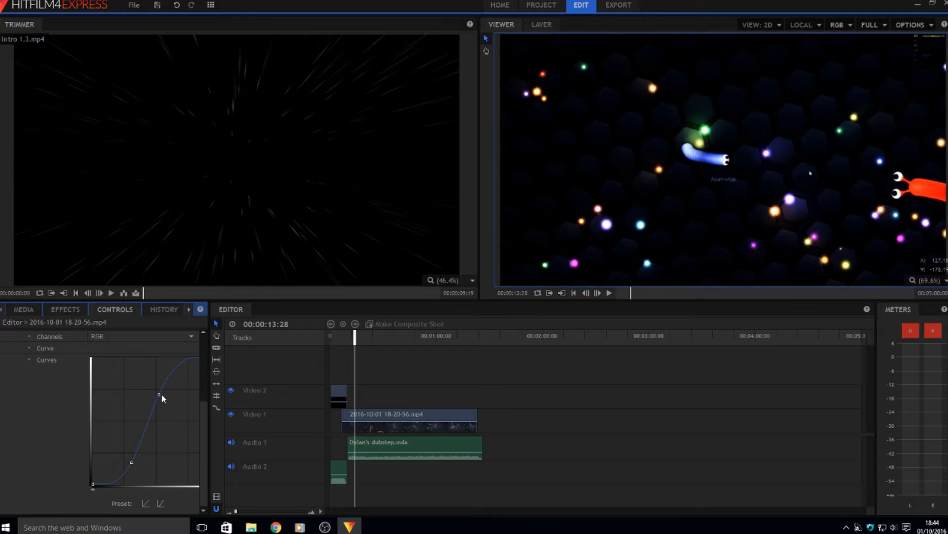
{"action": "left_click_drag", "start_coordinate": [164, 396], "coordinate": [186, 408]}
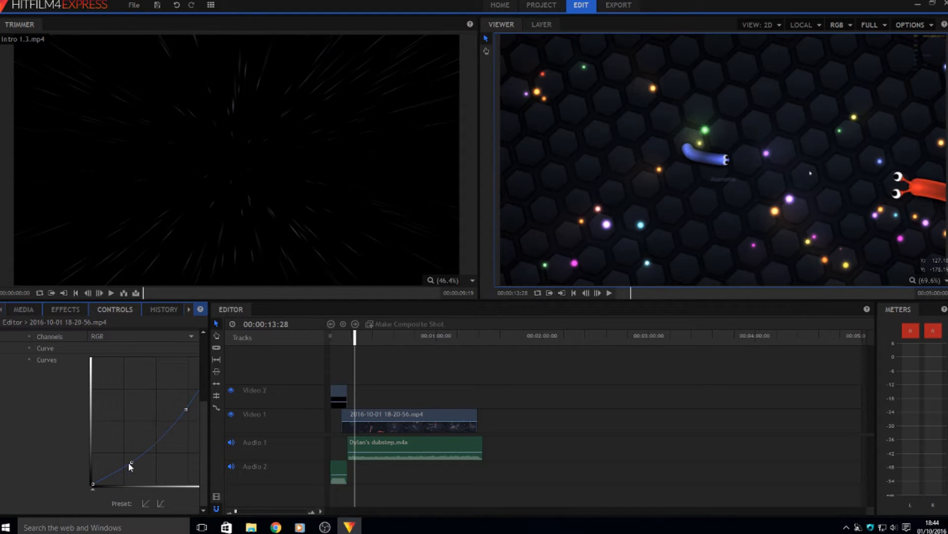
{"action": "left_click_drag", "start_coordinate": [133, 466], "coordinate": [128, 451]}
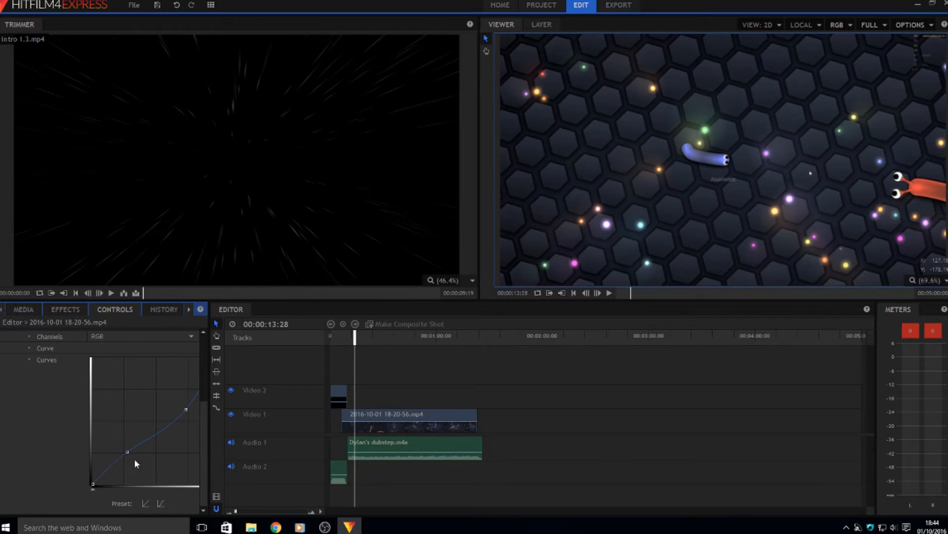
{"action": "scroll", "coordinate": [155, 441], "scroll_direction": "up", "scroll_amount": 5}
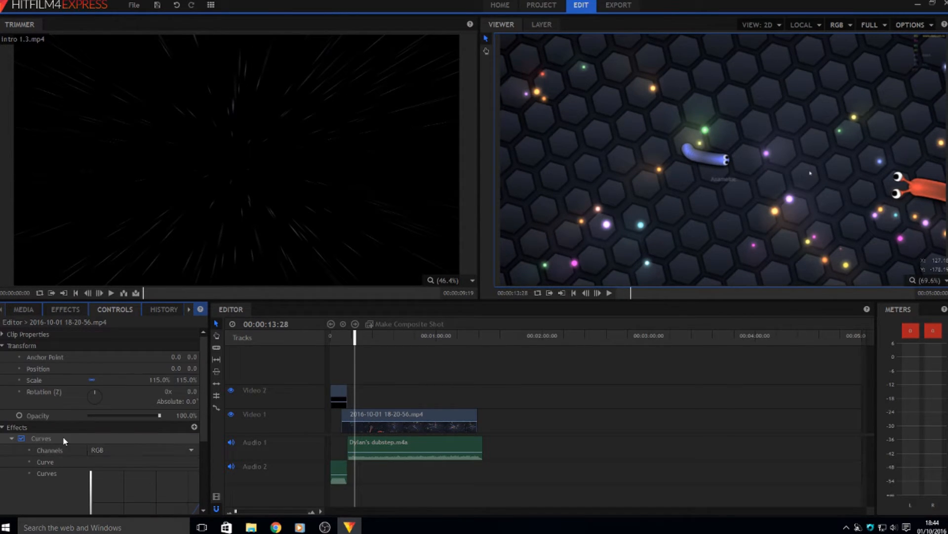
{"action": "right_click", "coordinate": [44, 438]}
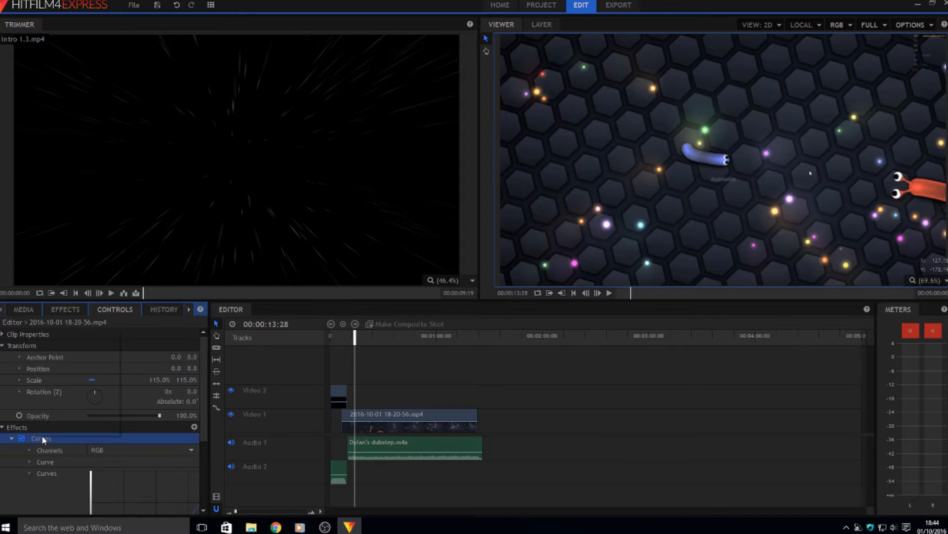
{"action": "left_click", "coordinate": [65, 415]}
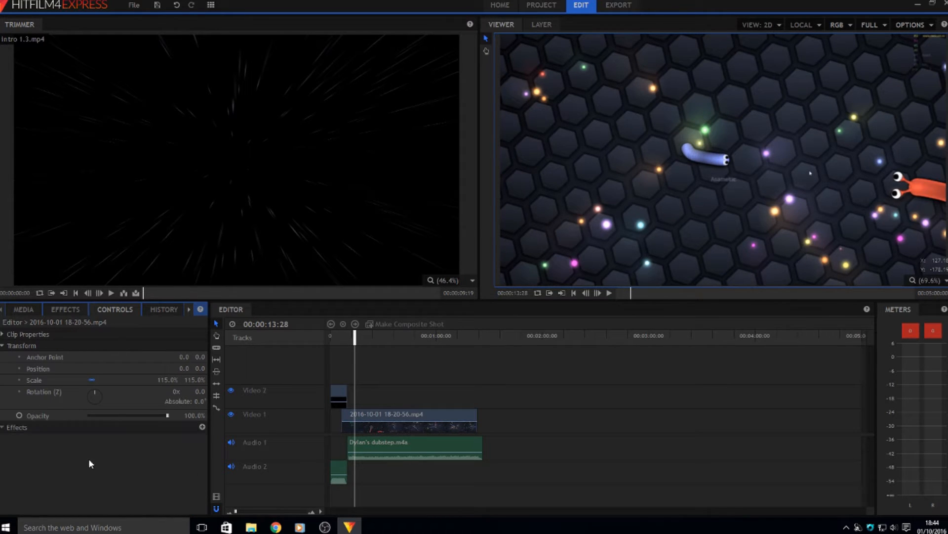
Collapse Color Correction, expand Blurs, and drag Diffuse onto the Video 1 gameplay clip
{"action": "left_click", "coordinate": [65, 310]}
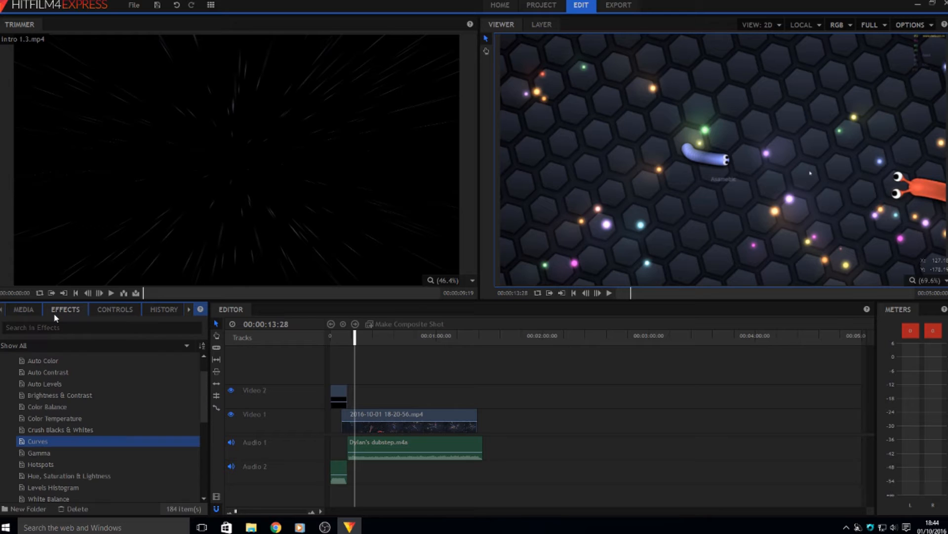
{"action": "scroll", "coordinate": [48, 363], "scroll_direction": "up", "scroll_amount": 1}
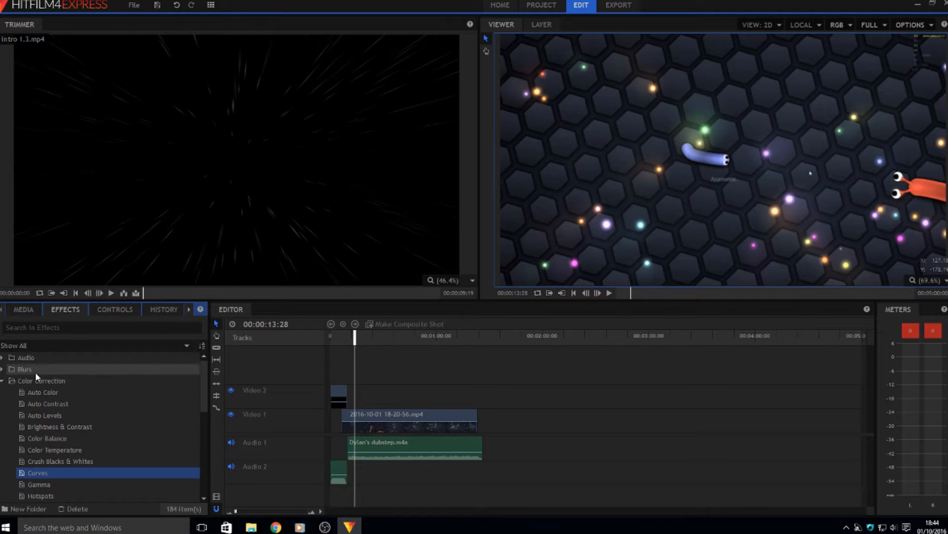
{"action": "left_click", "coordinate": [12, 381]}
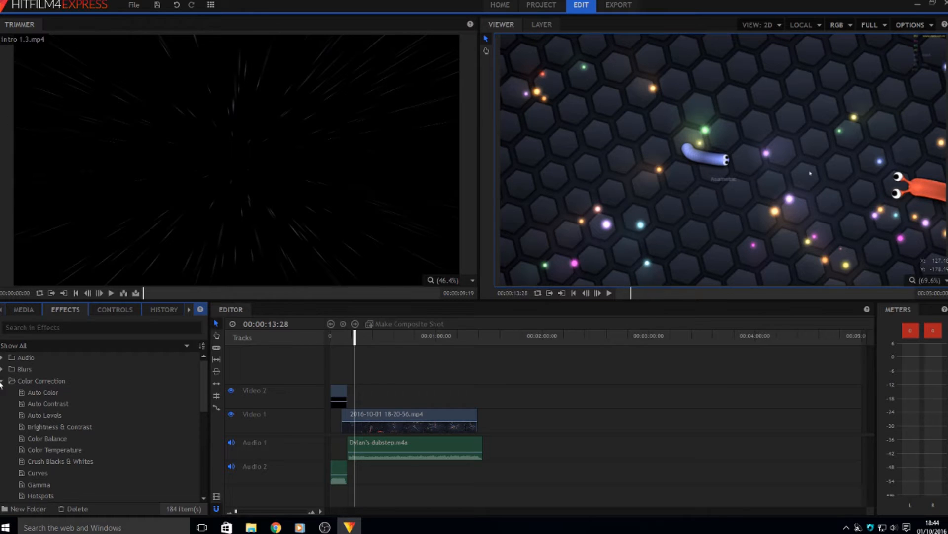
{"action": "left_click", "coordinate": [2, 381]}
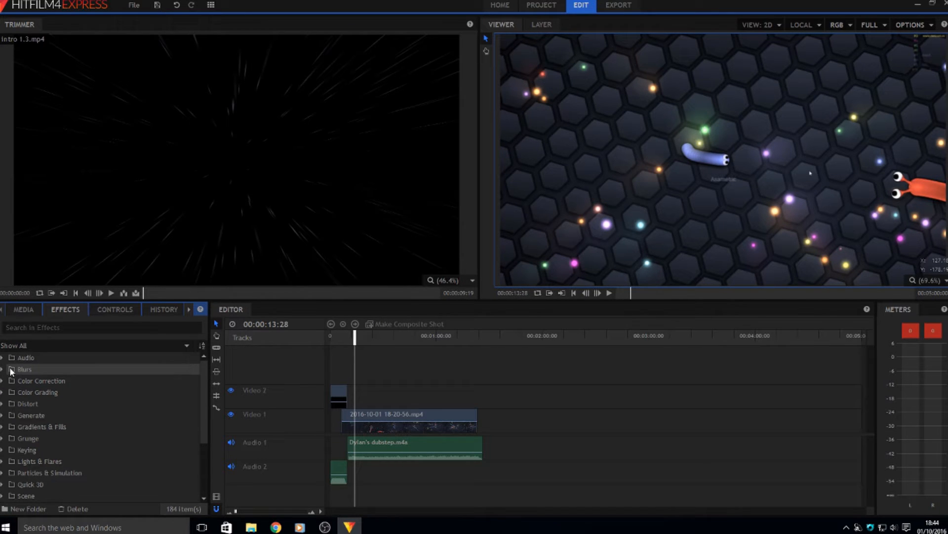
{"action": "left_click", "coordinate": [11, 370]}
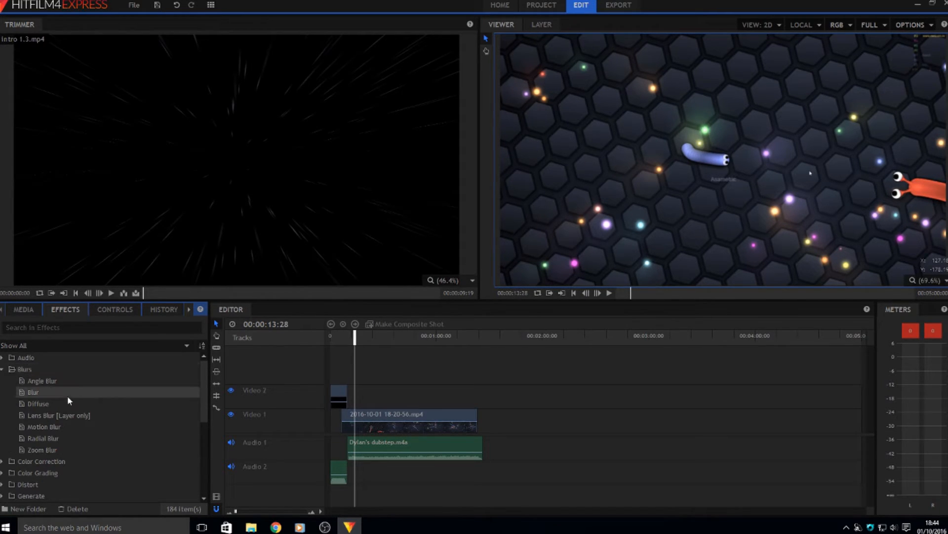
{"action": "left_click", "coordinate": [87, 415]}
{"action": "left_click_drag", "start_coordinate": [86, 415], "coordinate": [376, 421]}
{"action": "left_click_drag", "start_coordinate": [83, 399], "coordinate": [360, 423]}
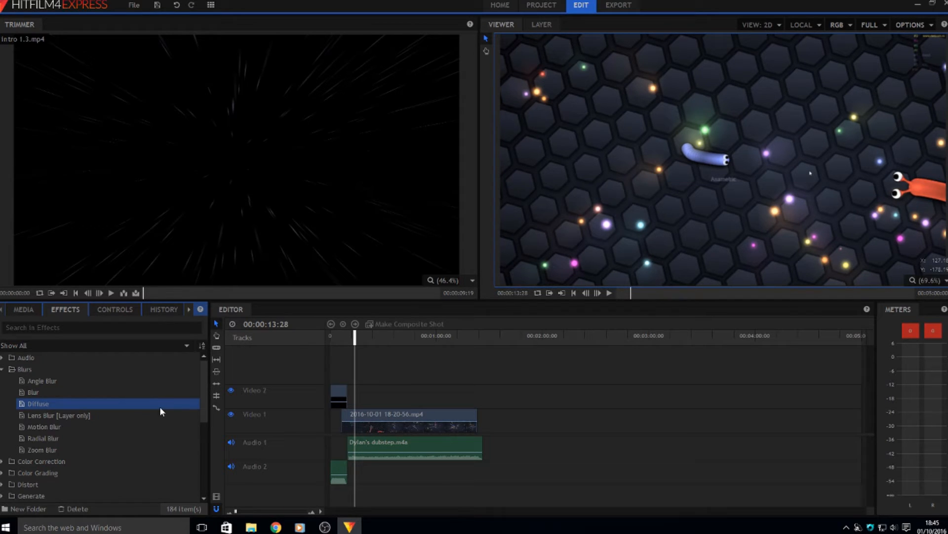
{"action": "left_click_drag", "start_coordinate": [160, 410], "coordinate": [351, 414]}
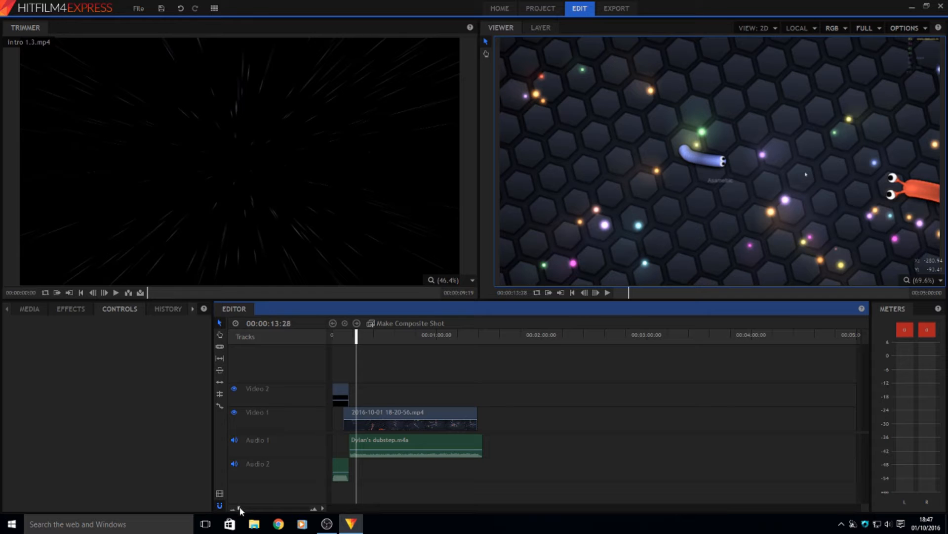
Zoom the timeline in, then launch the Meters panel's online help
{"action": "left_click_drag", "start_coordinate": [240, 504], "coordinate": [202, 511]}
{"action": "left_click", "coordinate": [939, 309]}
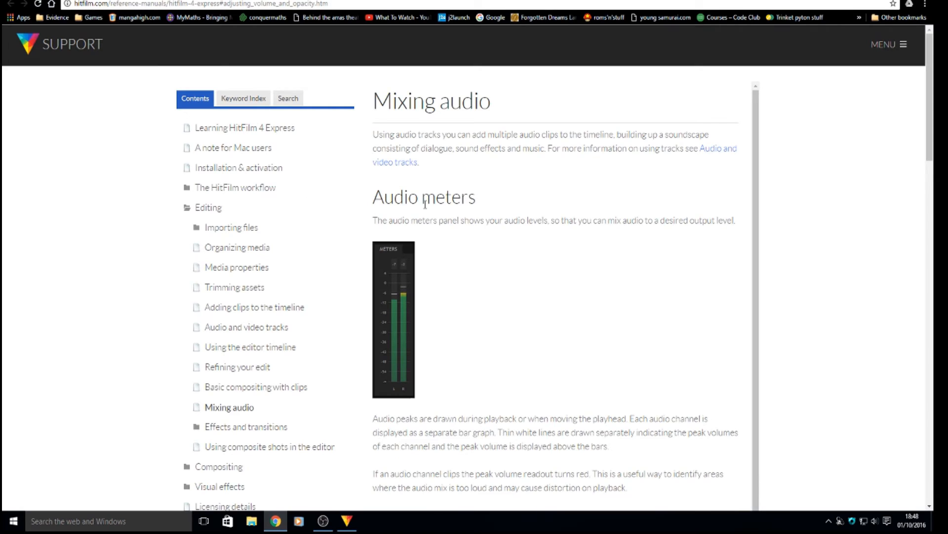
Scroll through the Mixing audio help page in Chrome, then return to HitFilm
{"action": "scroll", "coordinate": [494, 296], "scroll_direction": "down", "scroll_amount": 8}
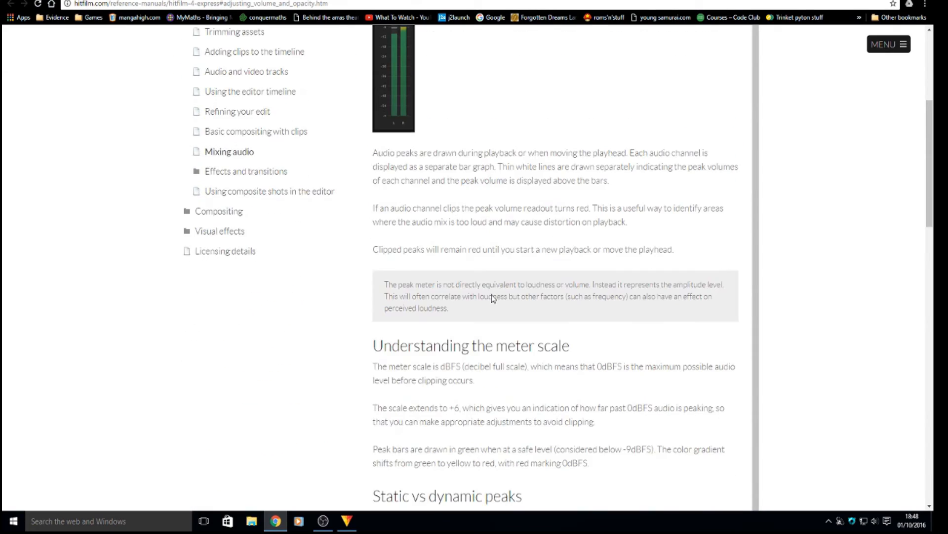
{"action": "scroll", "coordinate": [491, 302], "scroll_direction": "down", "scroll_amount": 10}
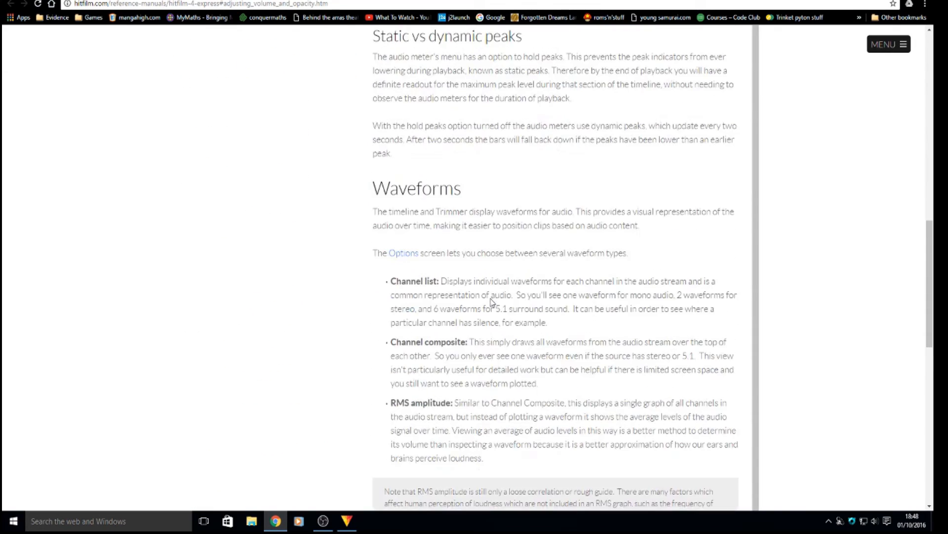
{"action": "scroll", "coordinate": [492, 302], "scroll_direction": "down", "scroll_amount": 8}
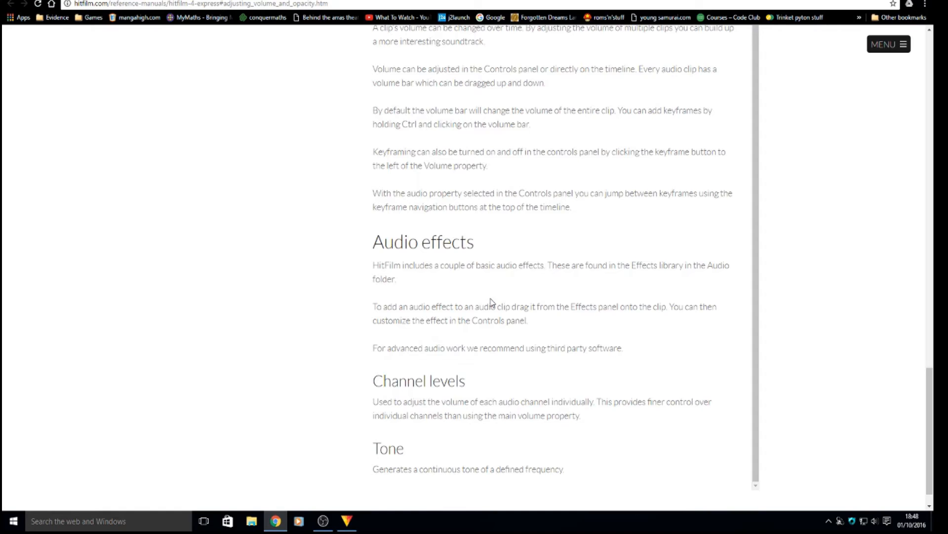
{"action": "scroll", "coordinate": [492, 302], "scroll_direction": "up", "scroll_amount": 1}
{"action": "scroll", "coordinate": [492, 302], "scroll_direction": "up", "scroll_amount": 7}
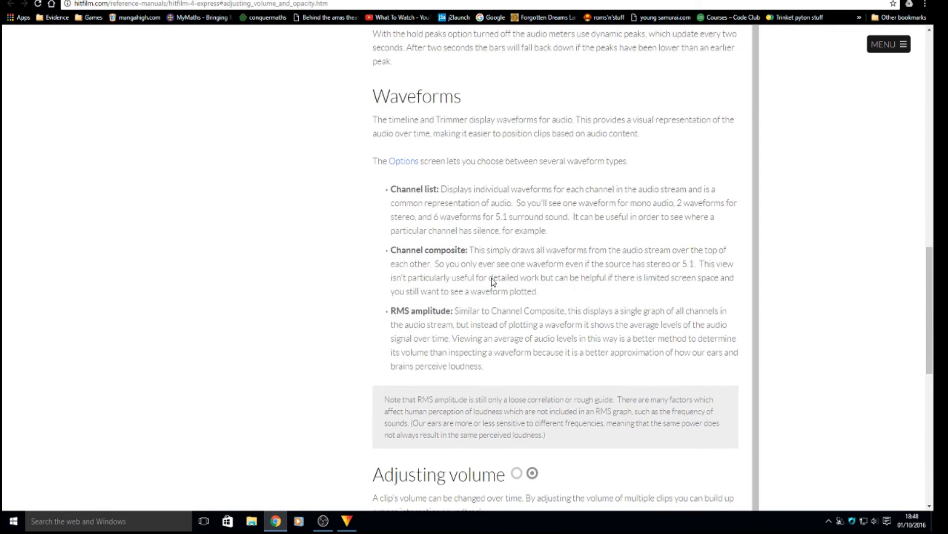
{"action": "key", "text": "alt+Tab"}
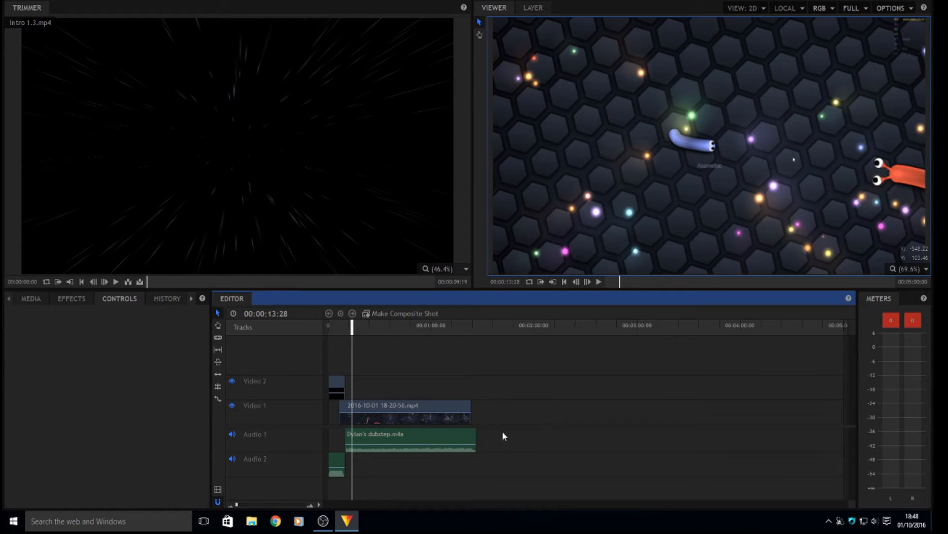
Choose the MP4 export format (1280×720, 30 fps) and start the export
{"action": "left_click", "coordinate": [217, 490]}
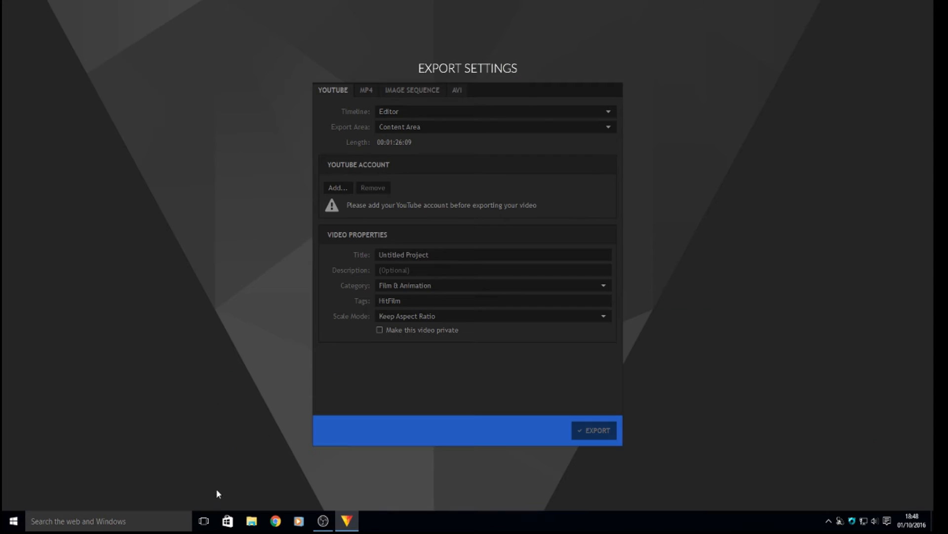
{"action": "left_click", "coordinate": [365, 91]}
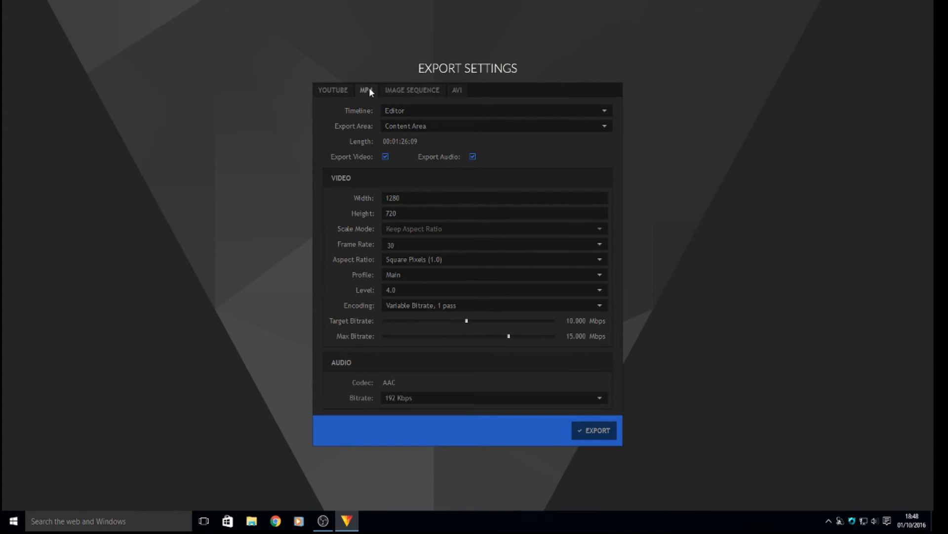
{"action": "left_click", "coordinate": [596, 432]}
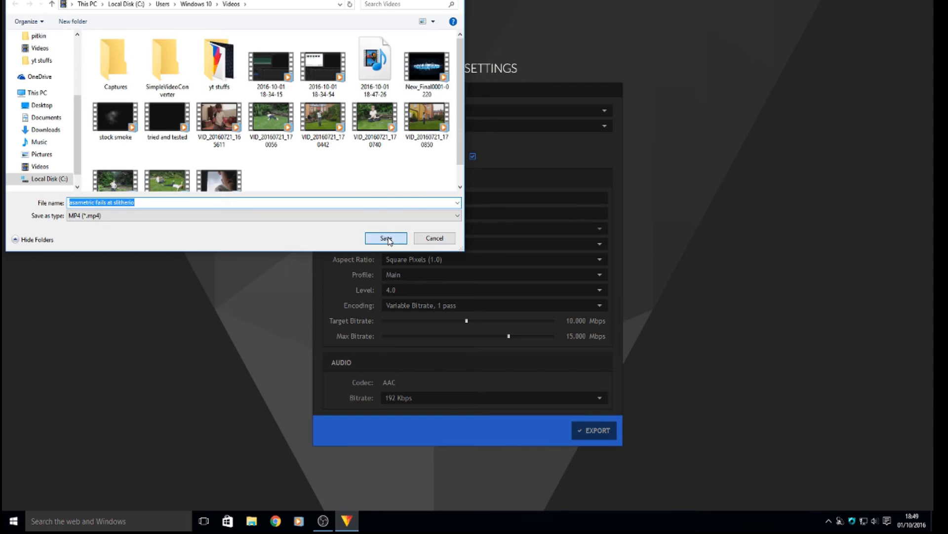
Save the MP4 as 'asametric fails at slitherio' to run the export
{"action": "left_click", "coordinate": [832, 217]}
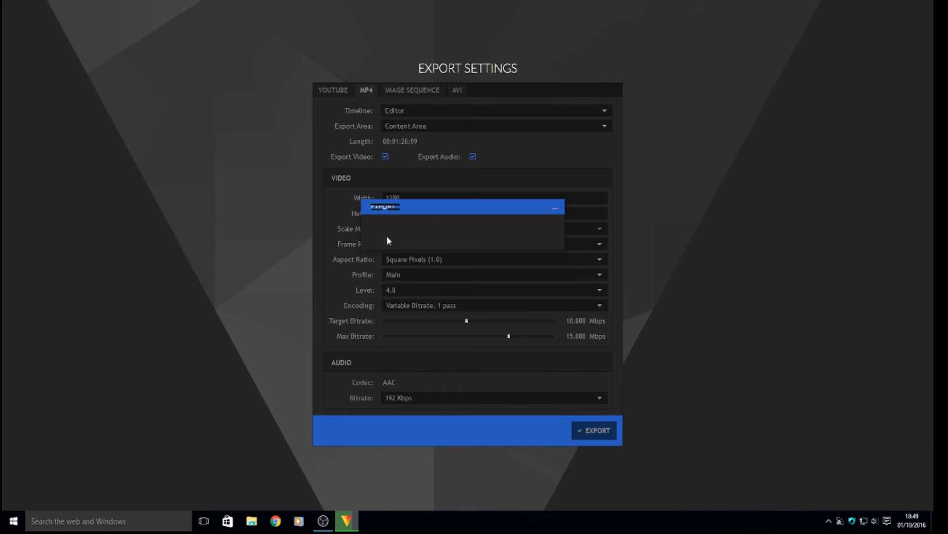